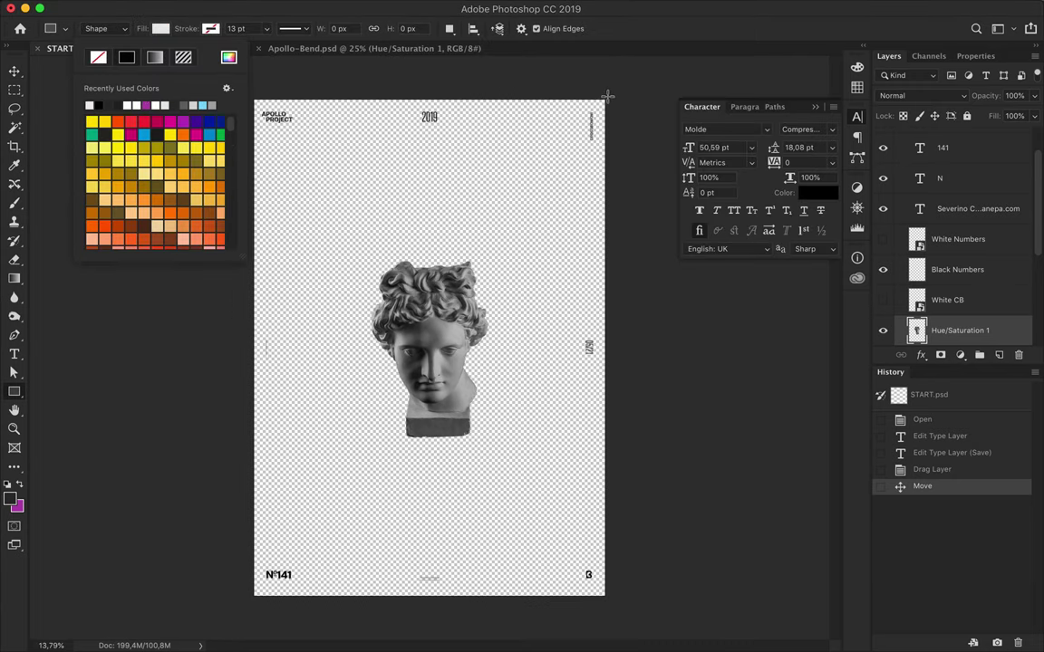
- Draw a light full-page rectangle and move it beneath the artwork
left_click_drag(608, 95, 249, 601)
left_click(888, 55)
mouse_move(960, 268)
left_mouse_down()
mouse_move(962, 356)
mouse_move(934, 299)
left_mouse_up()
- Rename the text group to 'Layout'
double_click(934, 136)
type("Layout")
key("Return")
- Scale the statue head layer up with Free Transform
left_click(949, 161)
key("ctrl+t")
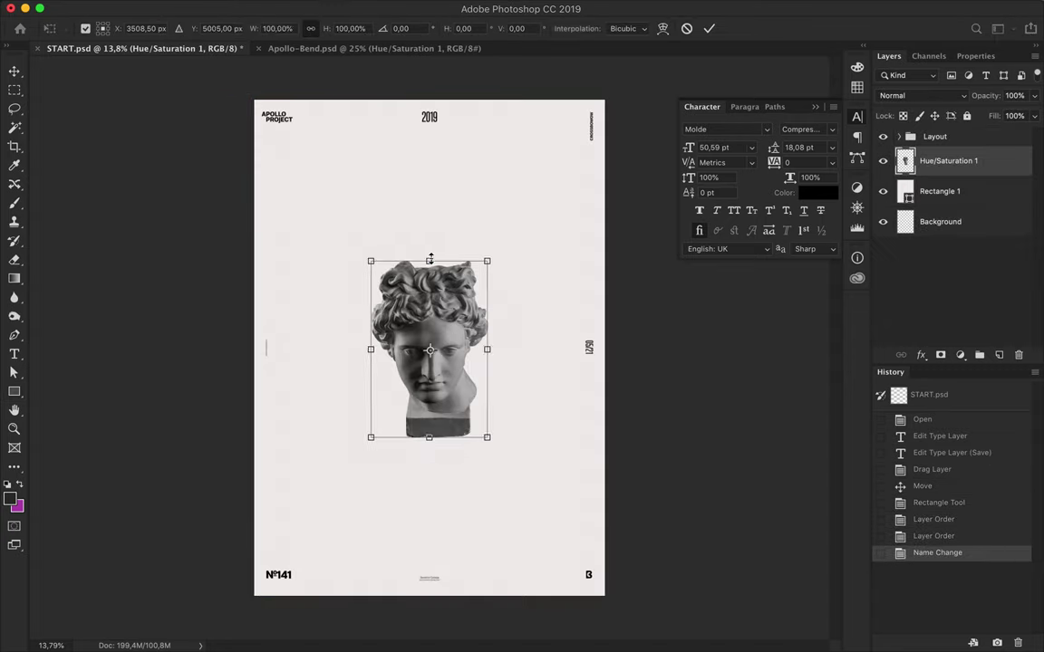
left_click_drag(430, 259, 430, 215)
key("Return")
scroll(453, 434, "up", 2)
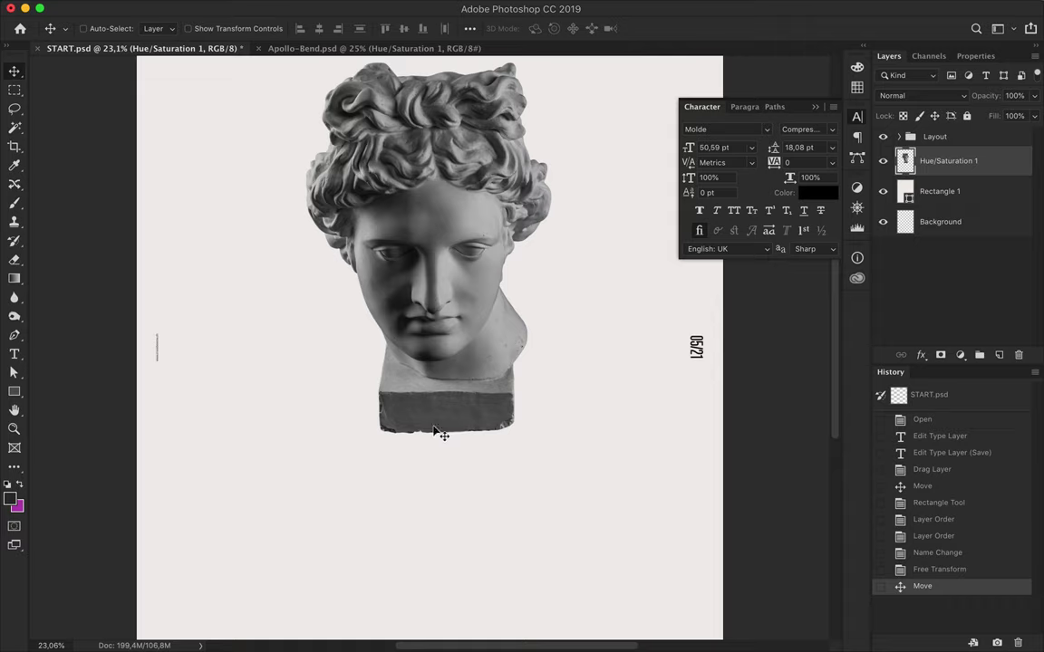
left_click(13, 112)
- Duplicate the head layer and test a jagged lasso cut, then undo it
key("ctrl+j")
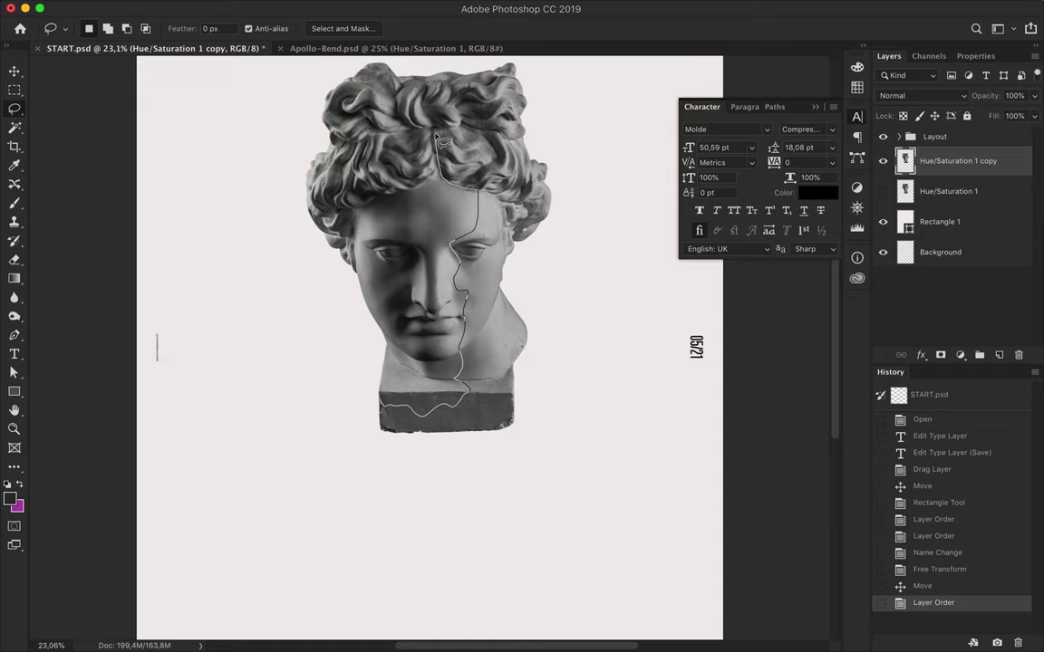
left_click_drag(271, 307, 376, 399)
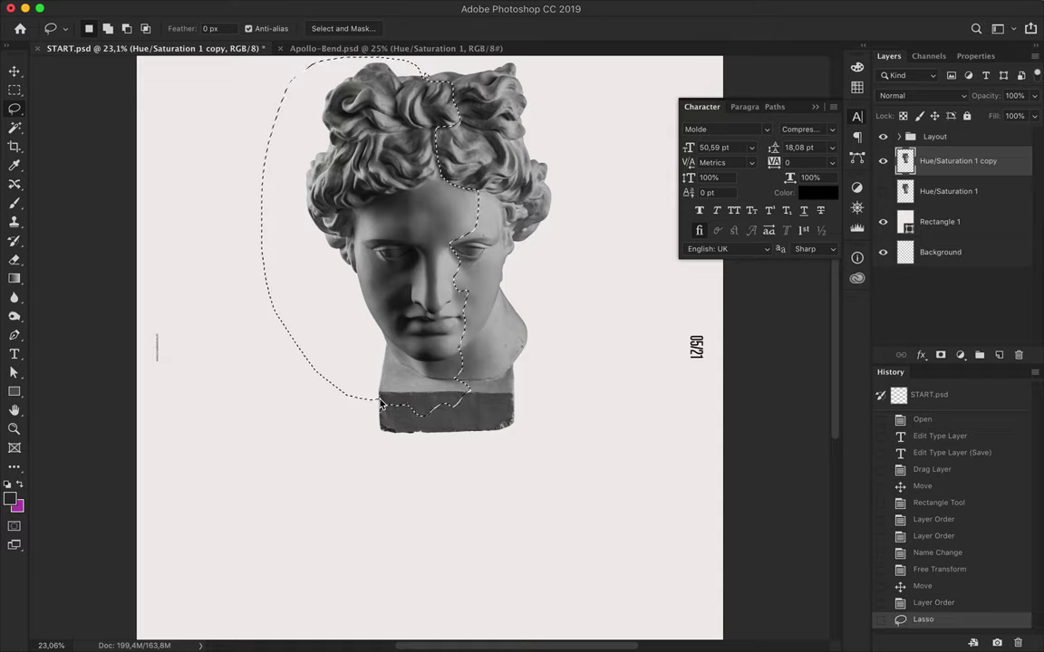
key("ctrl+shift+i")
key("Delete")
key("ctrl+d")
key("ctrl+z")
key("ctrl+z")
- Lasso a jagged outline around the head's left side and clear that part
left_click_drag(339, 333, 349, 374)
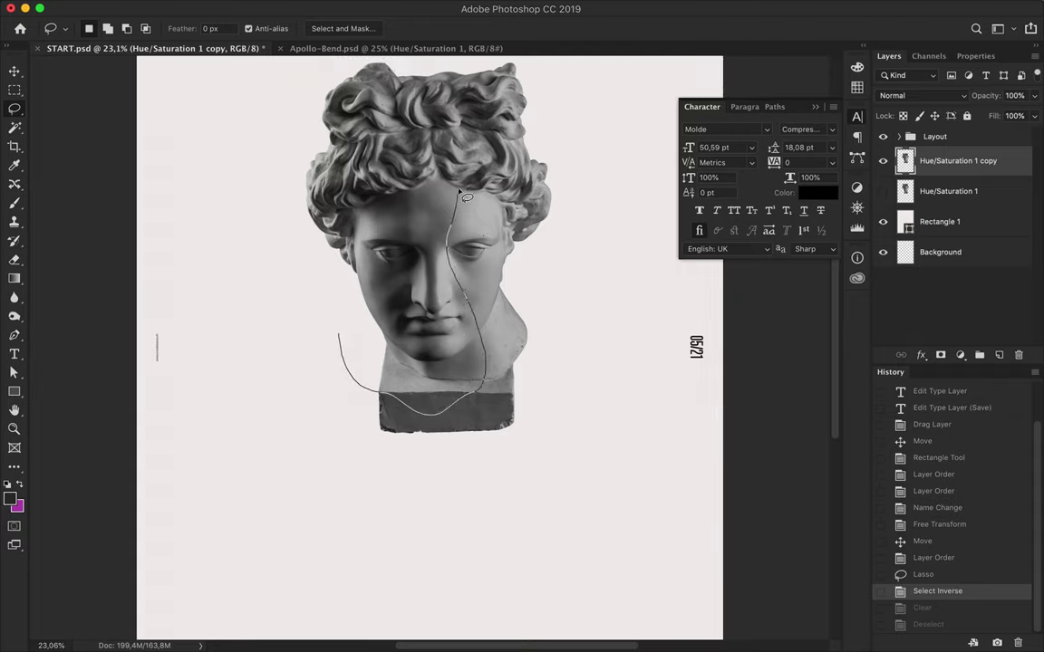
left_click_drag(446, 117, 335, 340)
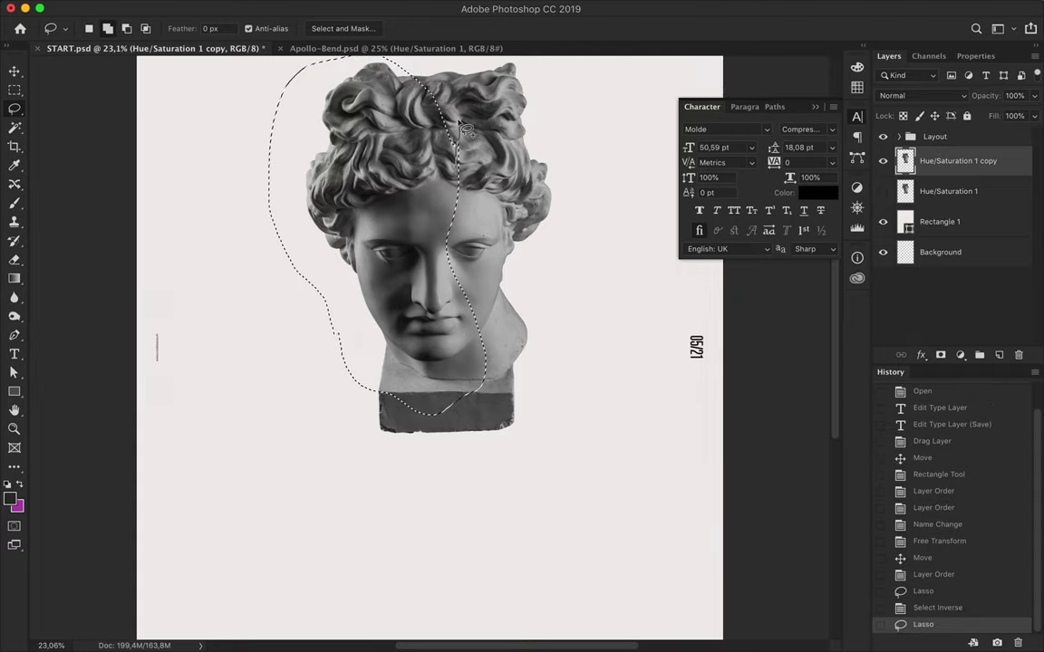
left_click_drag(465, 129, 309, 291)
key("ctrl+shift+i")
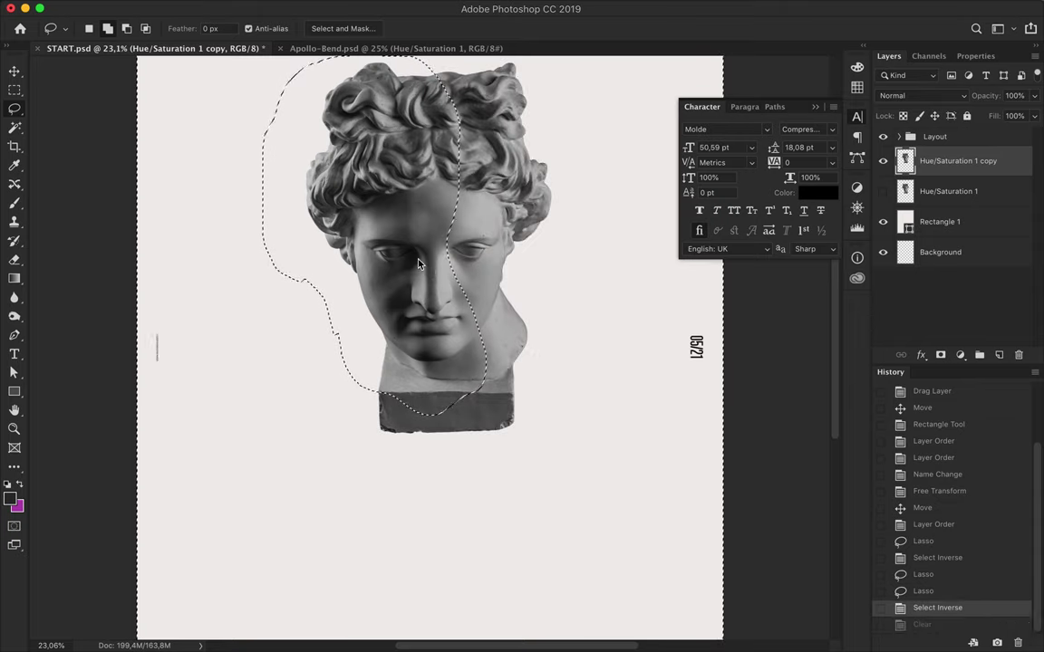
key("ctrl+shift+i")
key("Delete")
key("ctrl+d")
- Paste the cut half as a new layer, remove the leftover piece, and offset it
key("v")
key("ctrl+v")
mouse_move(295, 216)
left_mouse_down()
mouse_move(353, 161)
mouse_move(418, 319)
mouse_move(444, 335)
left_mouse_up()
key("ctrl+minus")
key("ctrl+0")
key("alt+bracketleft")
key("Delete")
scroll(444, 335, "down", 2)
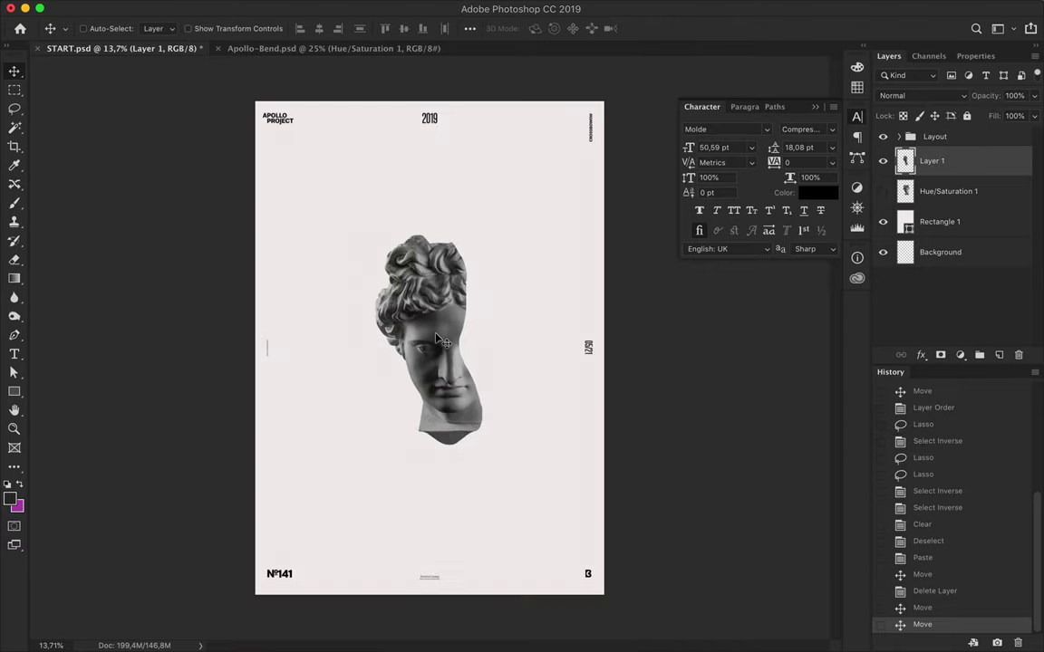
- Enlarge the head fragment and move it up with Free Transform
key("ctrl+t")
left_click_drag(426, 420, 433, 476)
left_click_drag(433, 457, 439, 405)
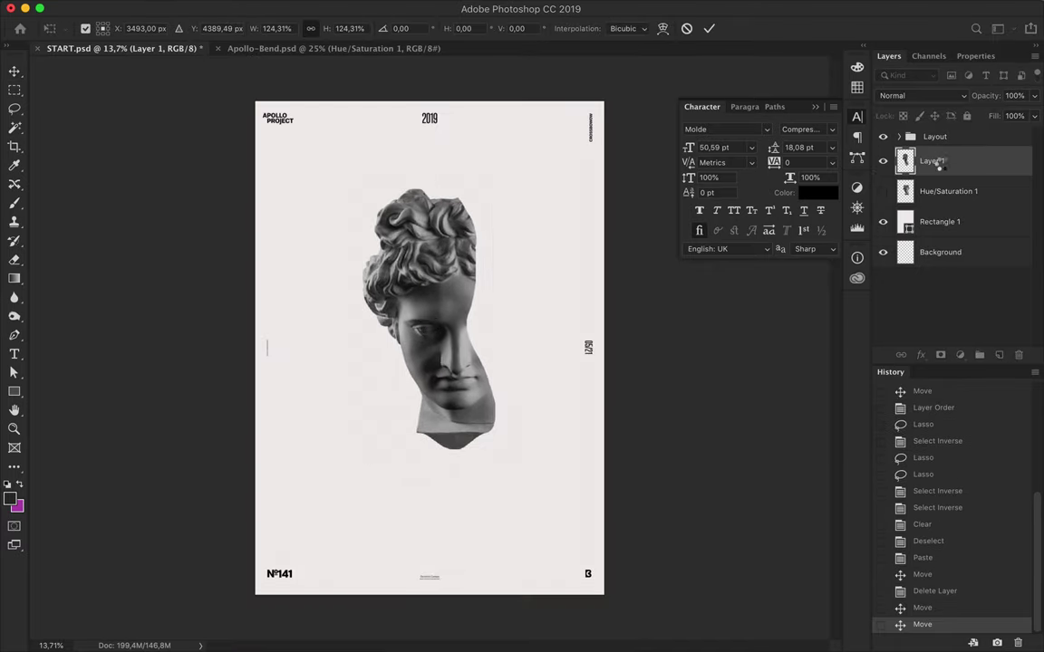
- Duplicate the fragment, Gaussian Blur it 3.1 px, clip it, and blend as Lighten
left_click_drag(938, 160, 967, 155)
left_click(363, 8)
left_click(578, 222)
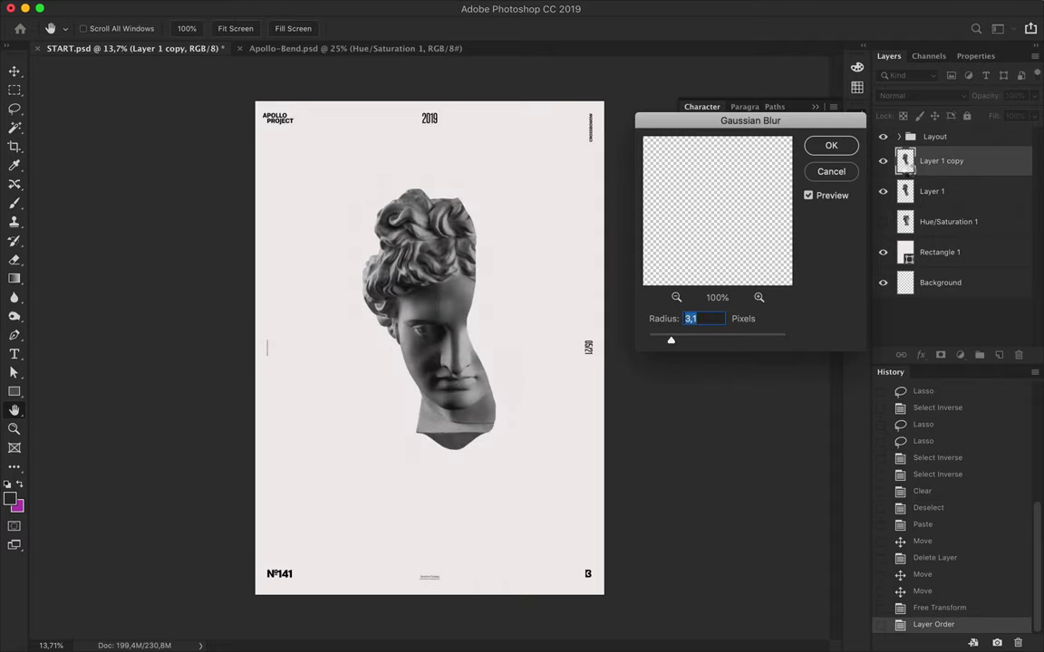
left_click(829, 147)
key("super+alt+g")
left_click(964, 98)
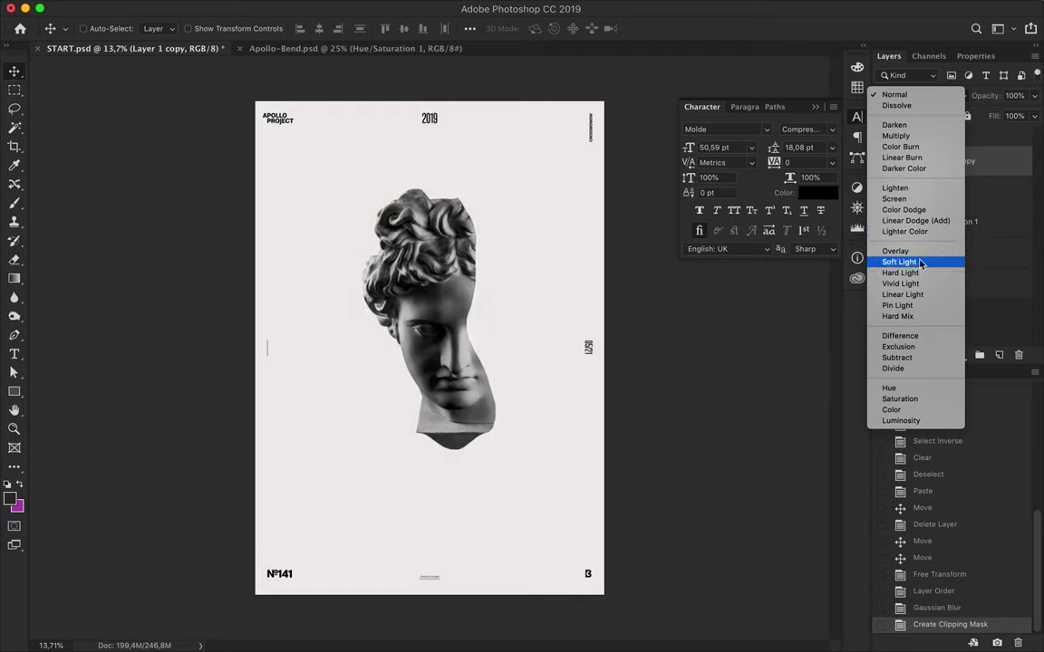
left_click(906, 188)
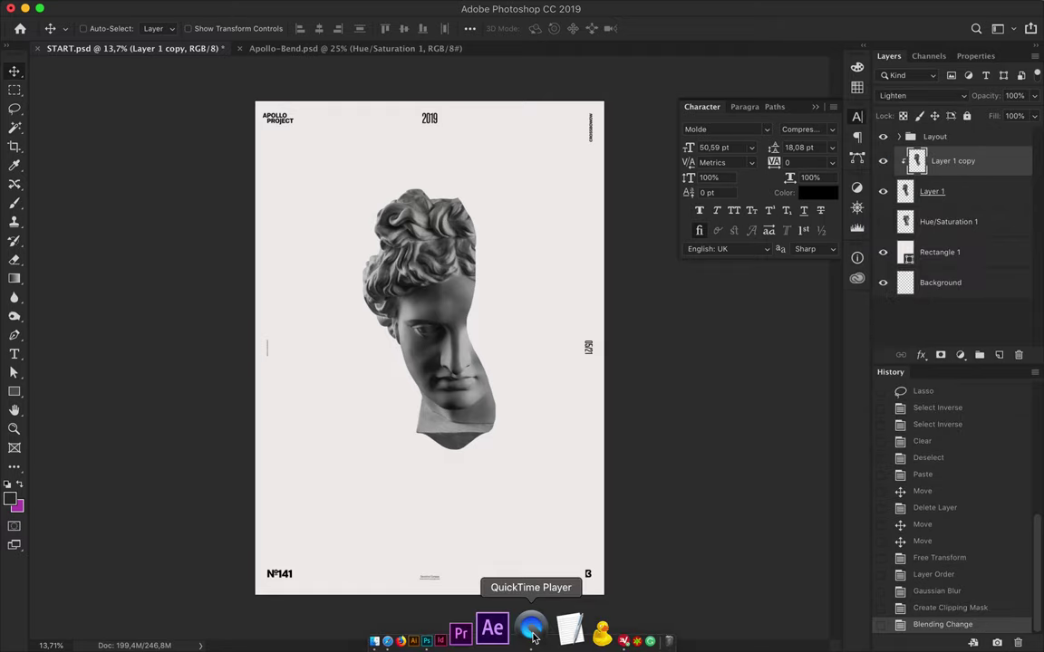
- Save the poster and fit it in the window
key("super+s")
key("super+0")
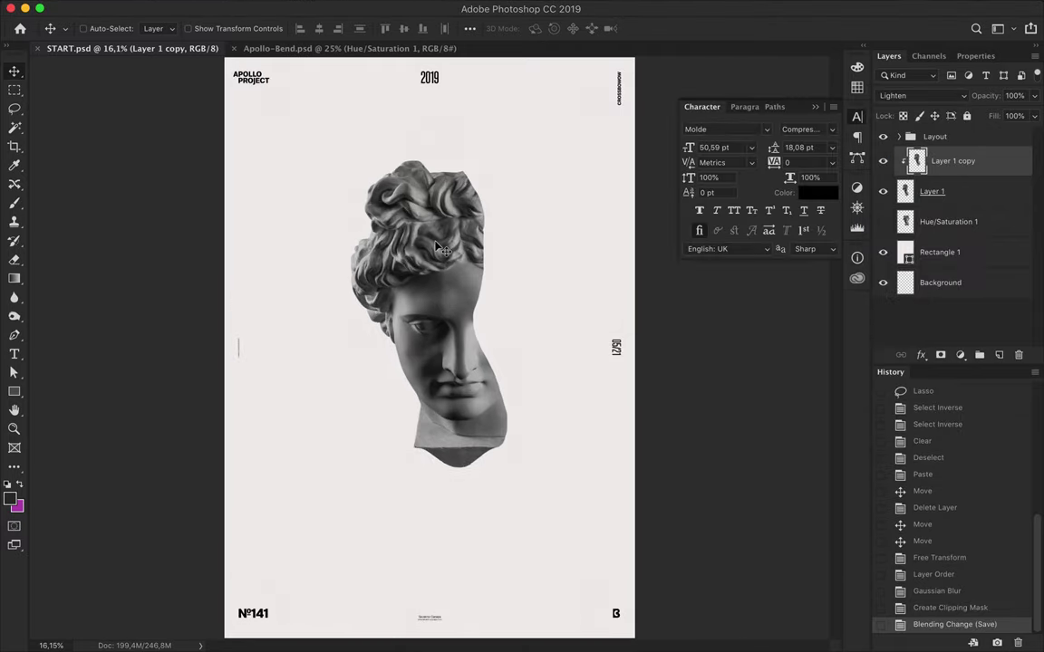
scroll(434, 256, "up", 3)
scroll(466, 268, "down", 2)
scroll(435, 226, "down", 2)
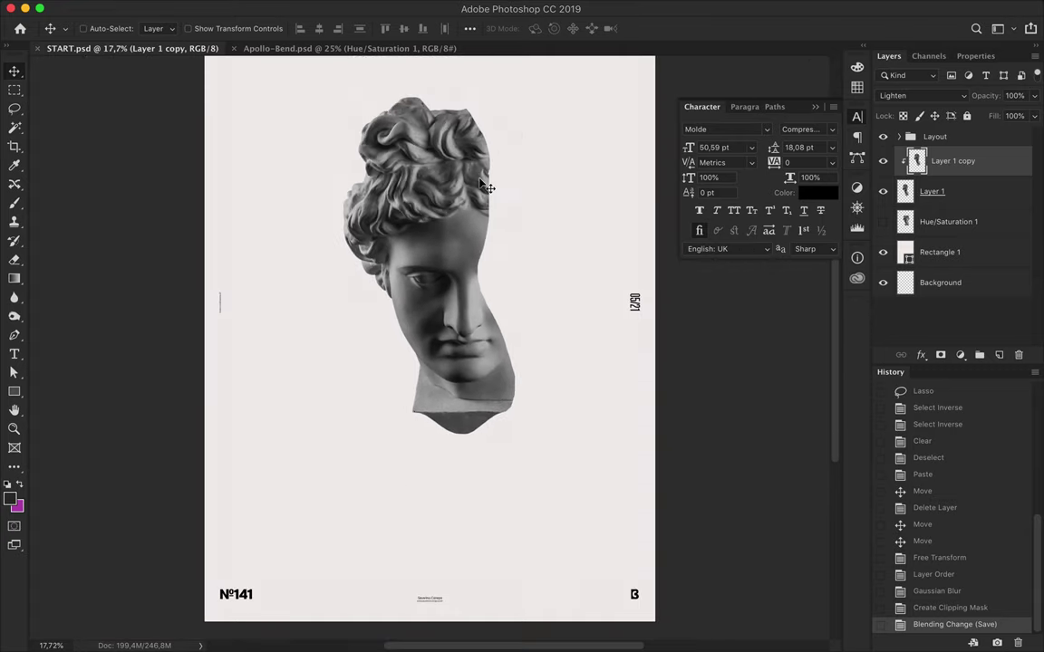
scroll(290, 311, "down", 1)
- Type APOLLO in Compressed-Bold with 1400 letter spacing
key("t")
left_click(306, 405)
type("APOLLO")
key("Escape")
left_click(832, 129)
left_click(832, 131)
double_click(796, 162)
type("1400")
key("Return")
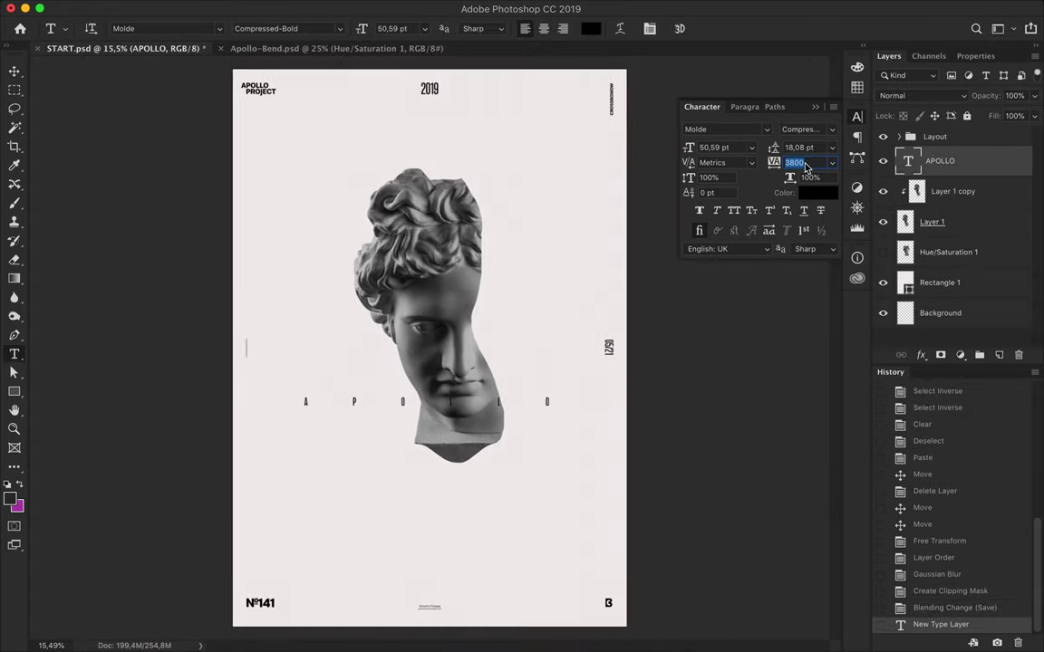
type("4200")
- Centre the APOLLO title horizontally and vertically on the page
key("v")
left_click_drag(358, 335, 358, 345)
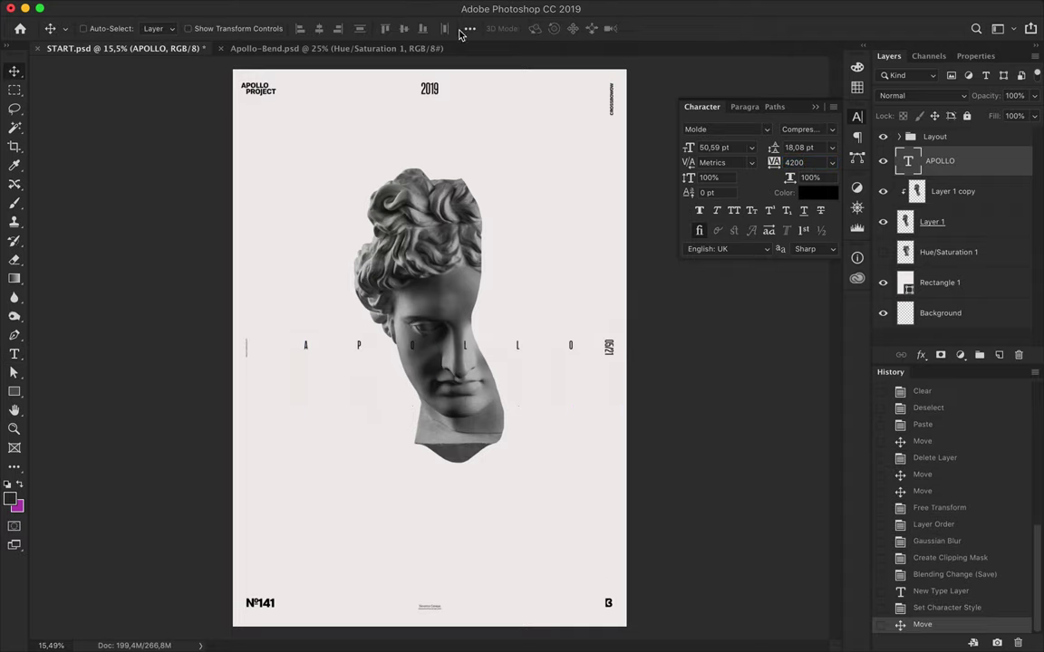
left_click(470, 28)
left_click(425, 67)
left_click(514, 67)
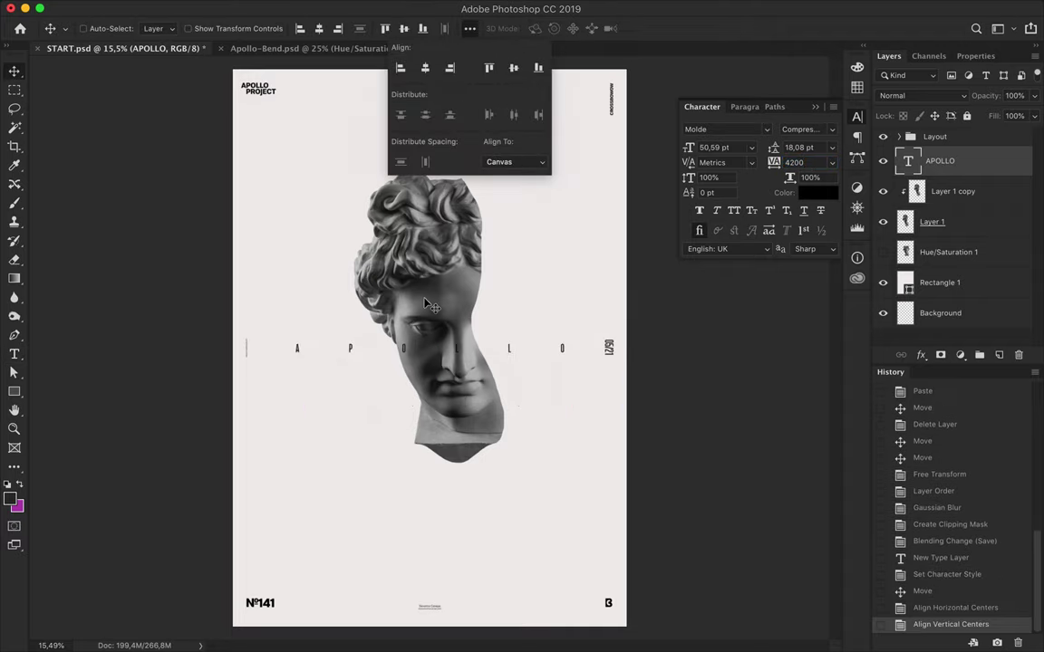
- Try a 90 pt size and 2200/1400 letter spacing, shifting APOLLO left
left_click(739, 148)
type("90")
left_click(819, 163)
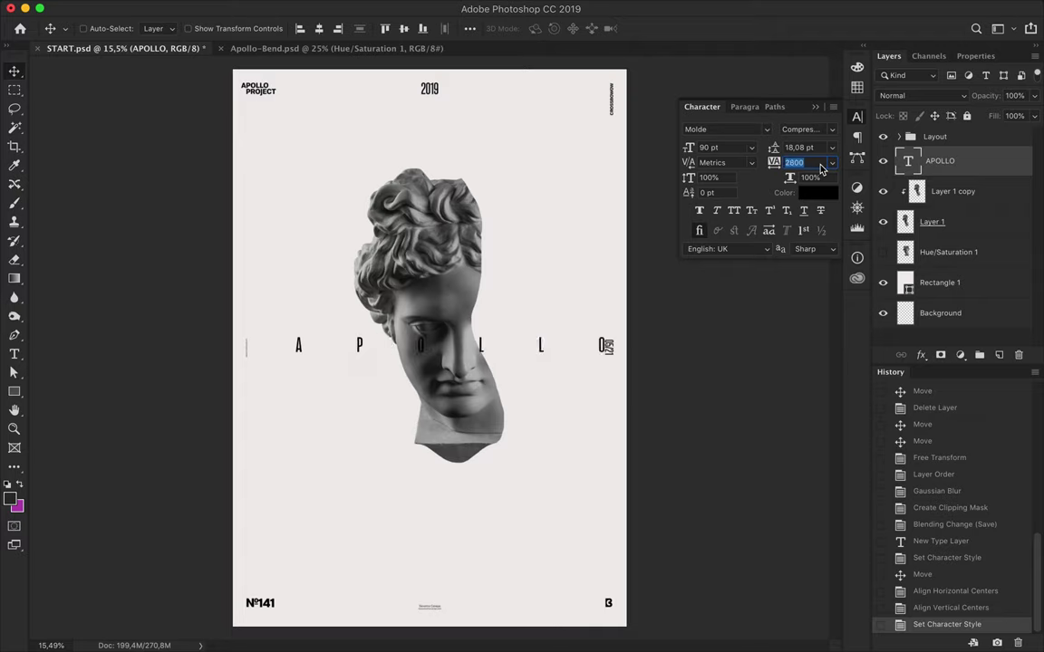
left_click(512, 349)
type("1400")
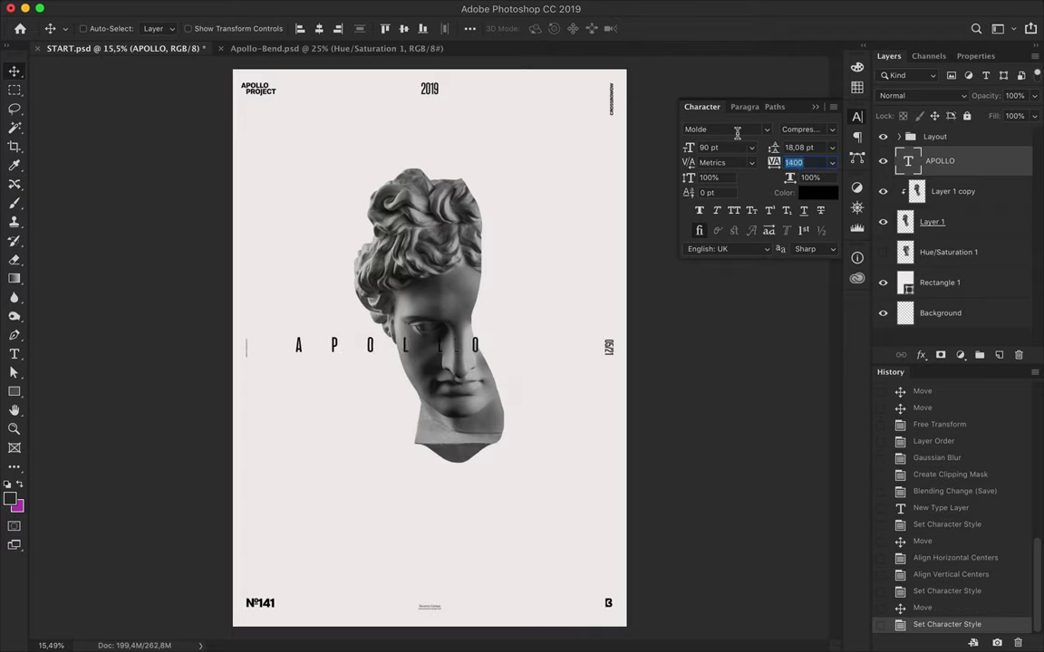
left_click(729, 149)
type("150")
left_click_drag(562, 313, 541, 315)
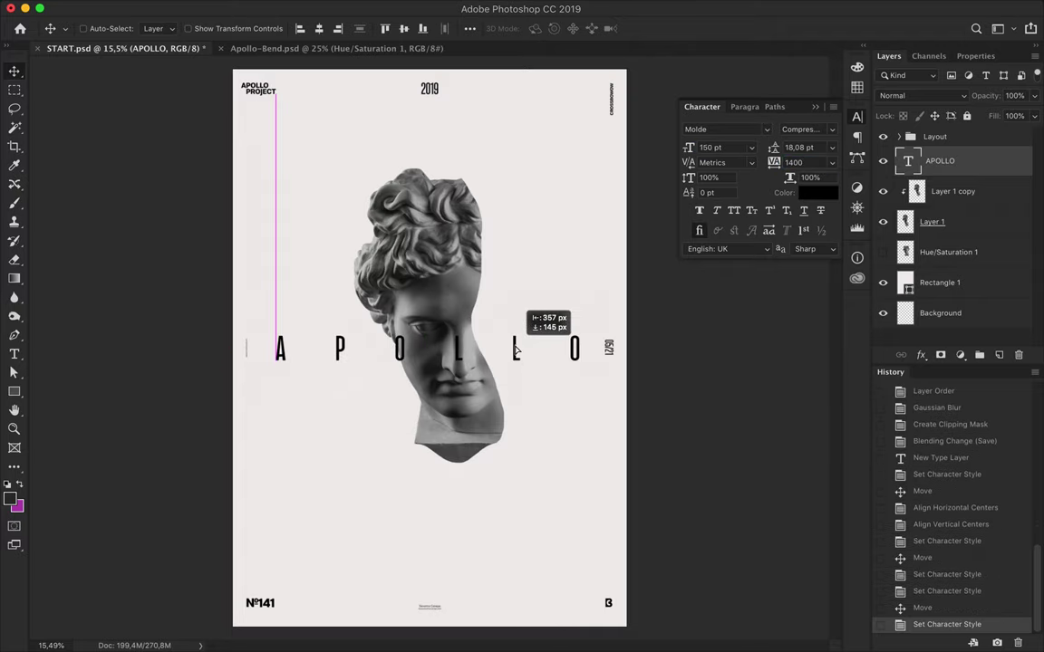
- Set APOLLO to 170 pt and re-centre it horizontally
left_click(813, 163)
left_click(729, 147)
type("170")
key("Return")
left_click(319, 28)
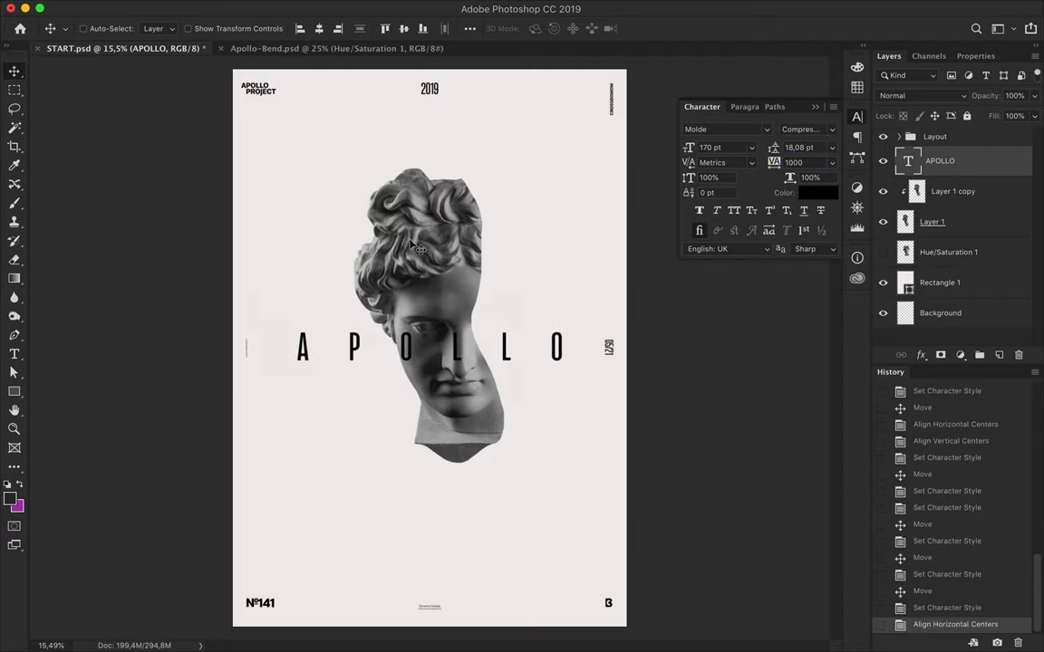
- Duplicate the head fragment layer into Layer 1 copy 2
key("ctrl+j")
left_click(309, 8)
left_click(578, 13)
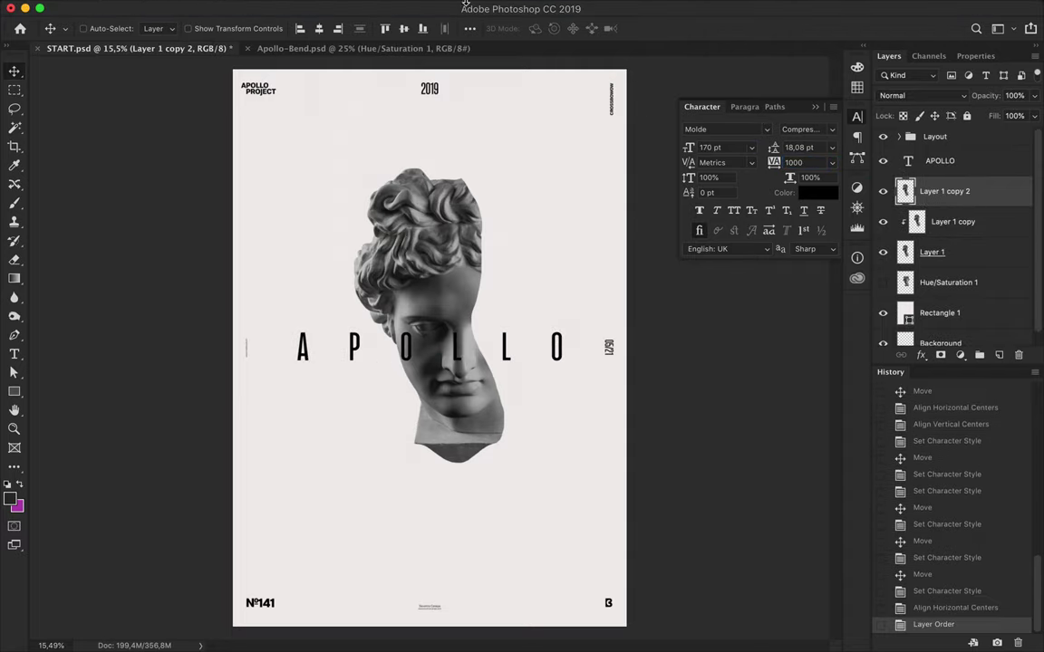
- Sharpen the head copy, clip it, blend as Overlay, and lower its fill
left_click(356, 7)
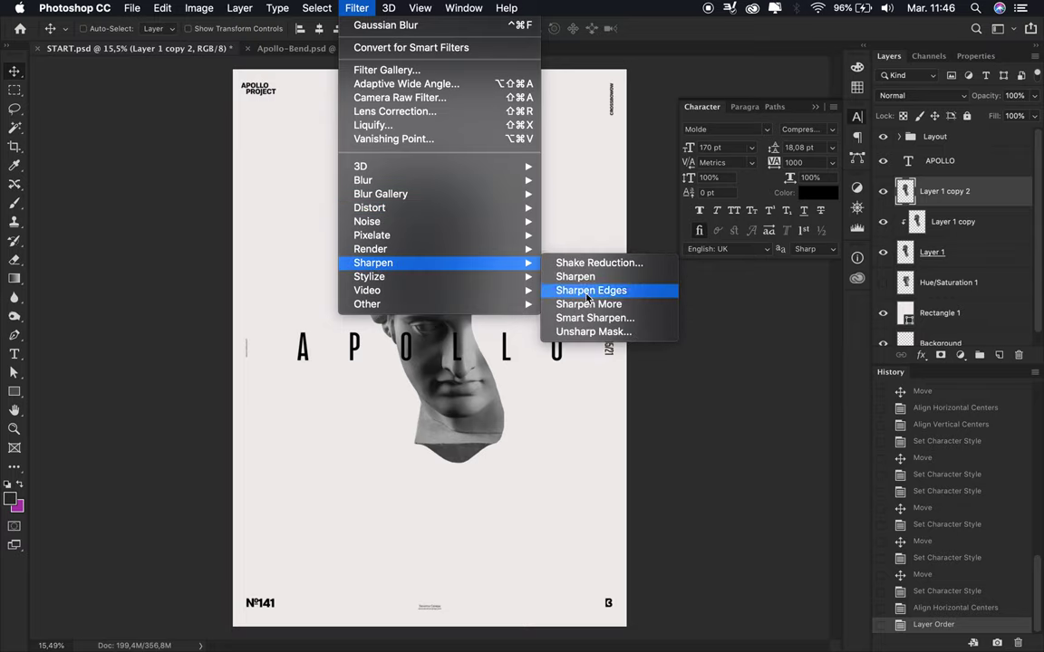
left_click(587, 304)
key("ctrl+alt+g")
left_click(920, 95)
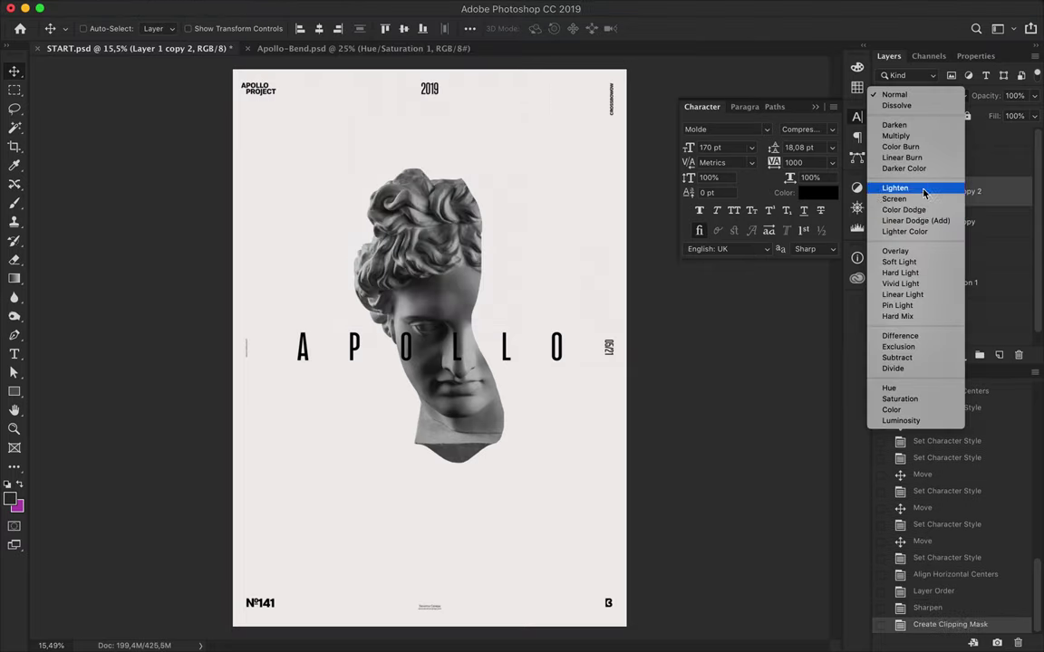
left_click(895, 251)
left_click_drag(999, 145, 969, 138)
- Merge the three head layers into one
key("alt+bracketleft")
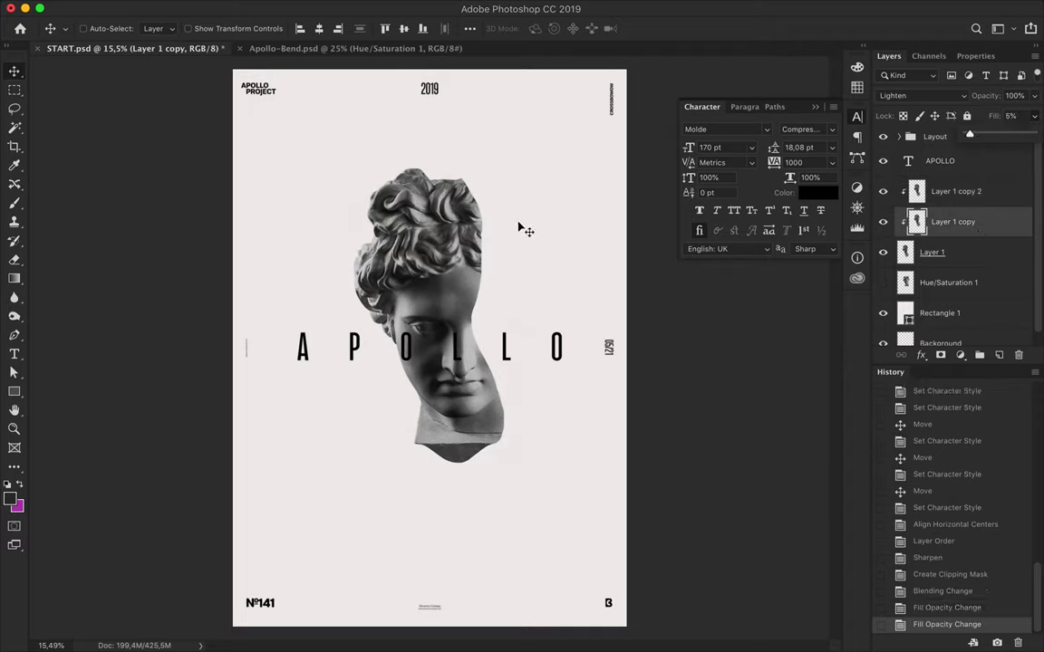
left_click(947, 193, "shift")
key("ctrl+e")
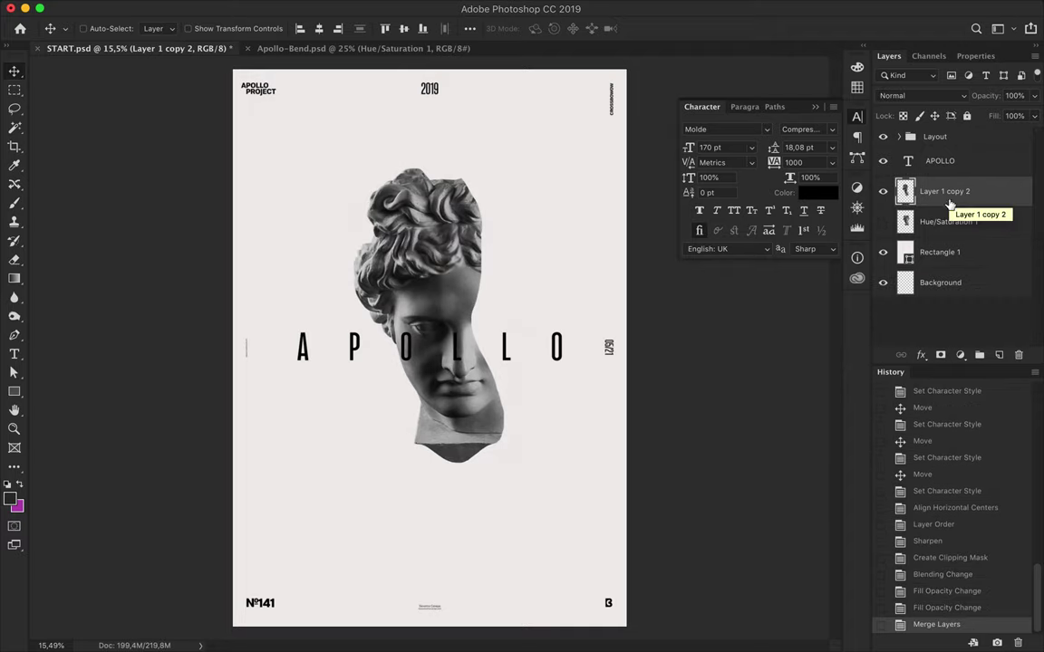
- Add a clipped Levels adjustment with whites at 250 and move the head up-left
left_click(960, 354)
left_click(888, 428)
left_click_drag(1023, 207, 941, 209)
left_click(888, 56)
key("ctrl+alt+g")
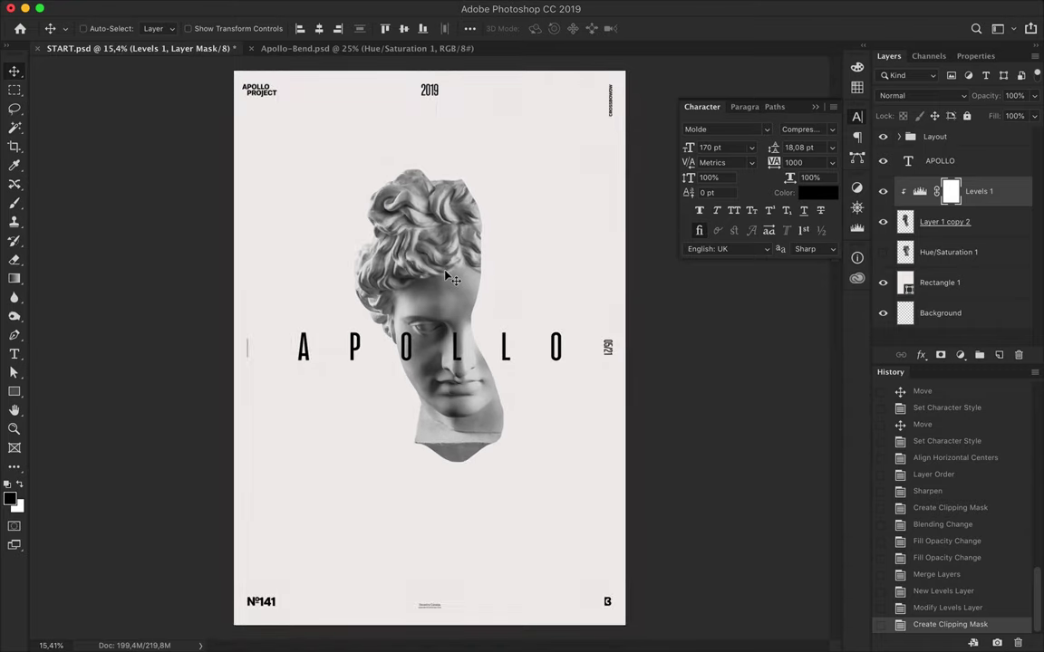
left_click_drag(445, 276, 415, 220)
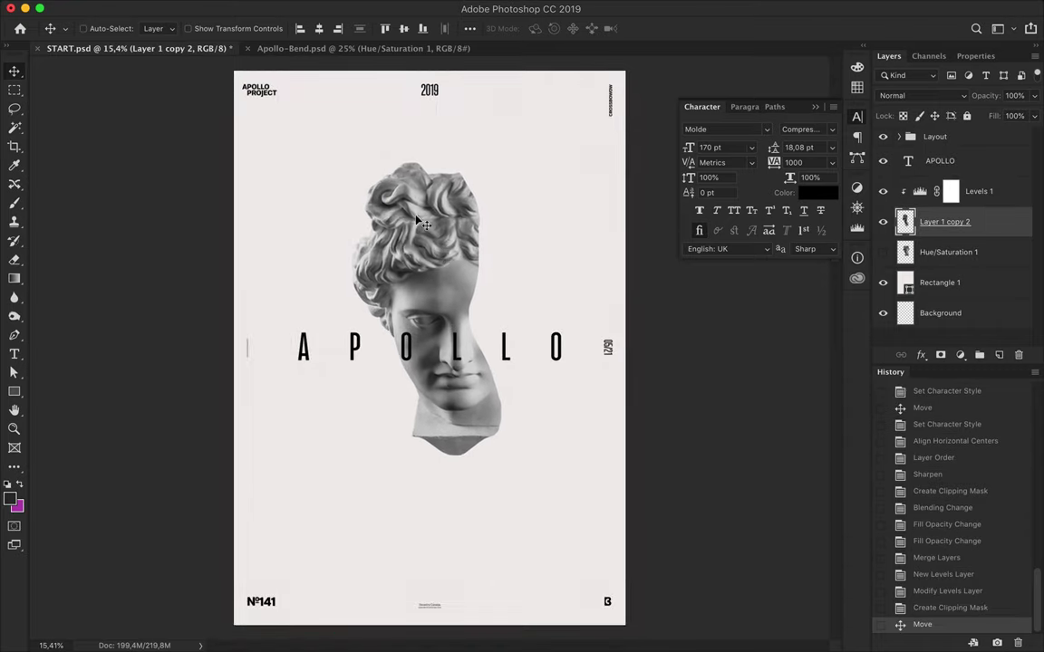
- Draw a thin gradient-filled bar across APOLLO, placed above the title layer
key("u")
left_click(162, 29)
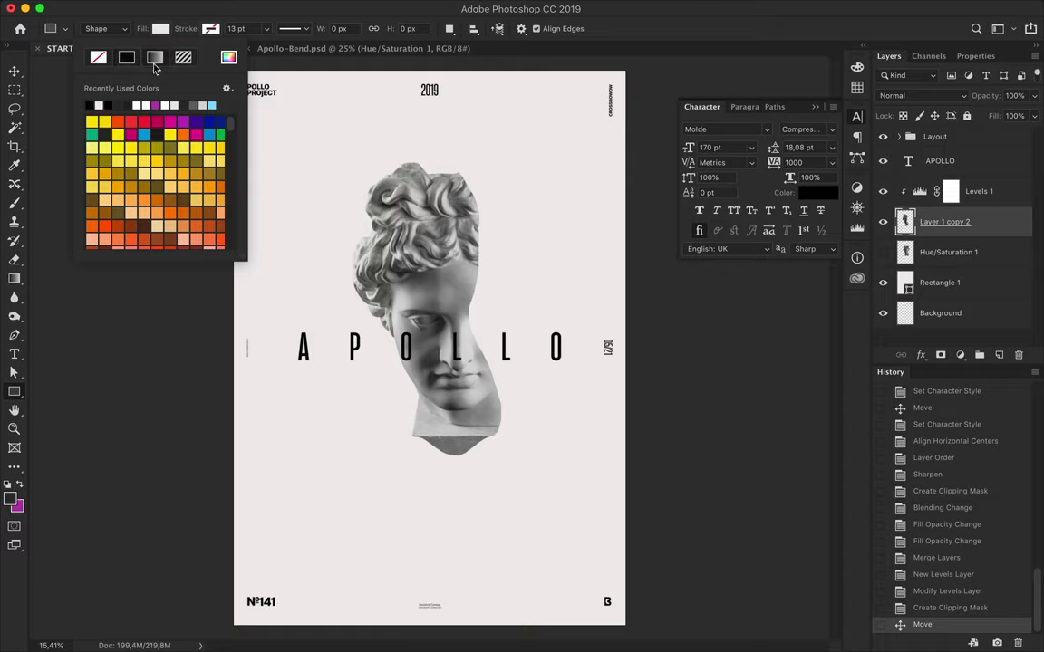
left_click(155, 59)
left_click(496, 186)
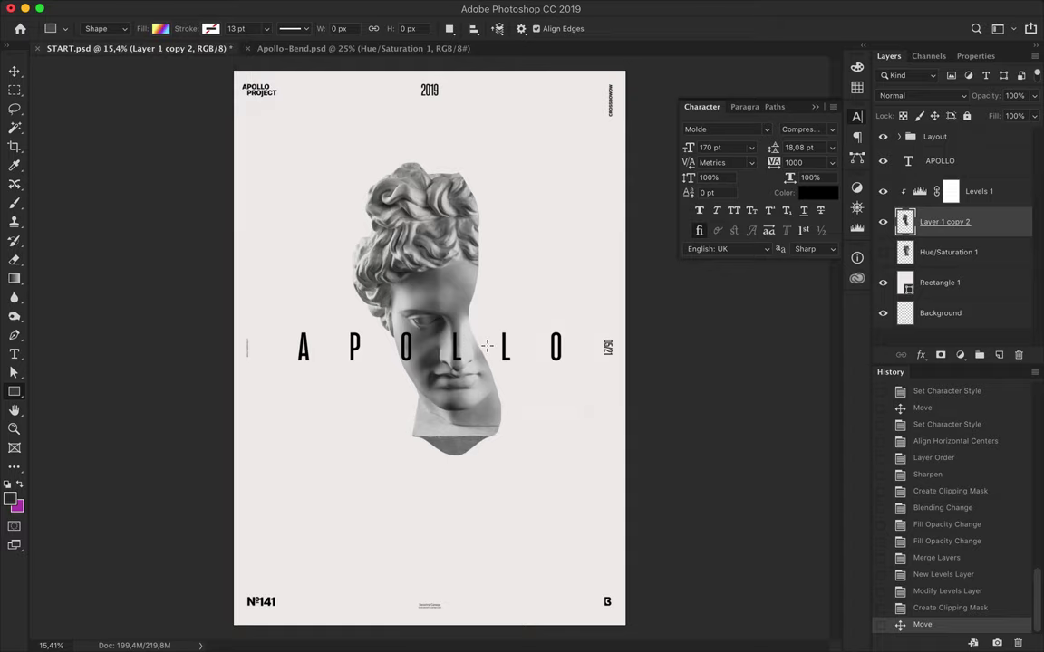
left_click_drag(575, 344, 575, 344)
key("v")
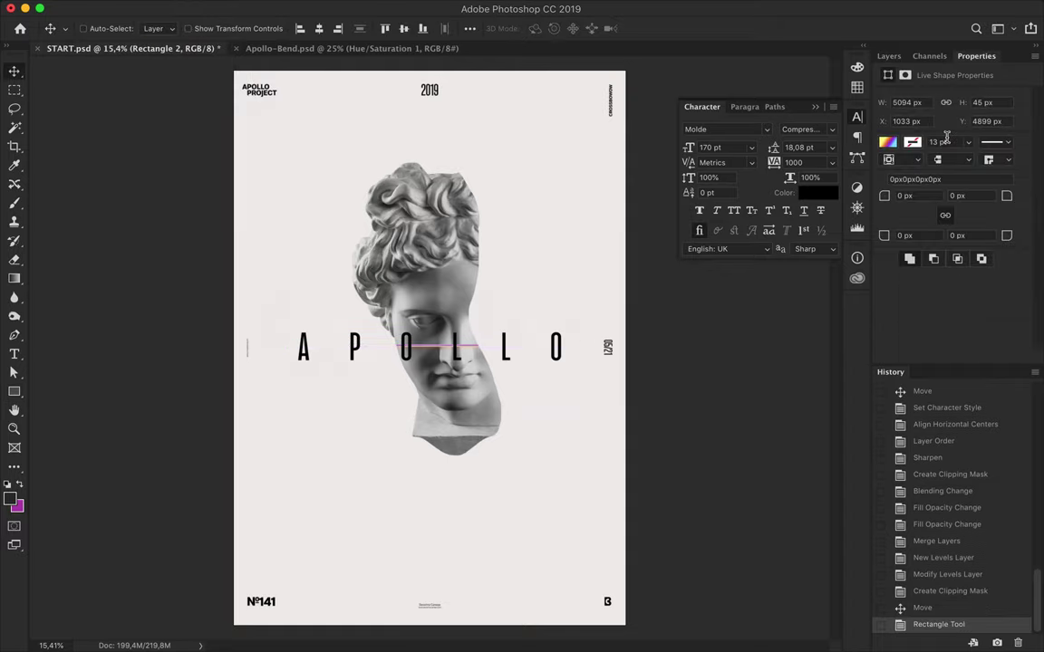
left_click(889, 56)
left_click_drag(942, 221, 928, 163)
scroll(550, 345, "up", 3)
- Give the bar a rainbow gradient and centre it on the poster
key("a")
left_click(216, 29)
left_click(182, 158)
left_click(235, 535)
scroll(235, 535, "down", 1)
key("v")
left_click(403, 28)
left_click(319, 28)
left_click(404, 28)
left_click(319, 28)
scroll(377, 177, "down", 2)
- Duplicate the bar below Hue/Saturation 1, rasterize it, and Gaussian Blur it 120.7 px
left_click(945, 285)
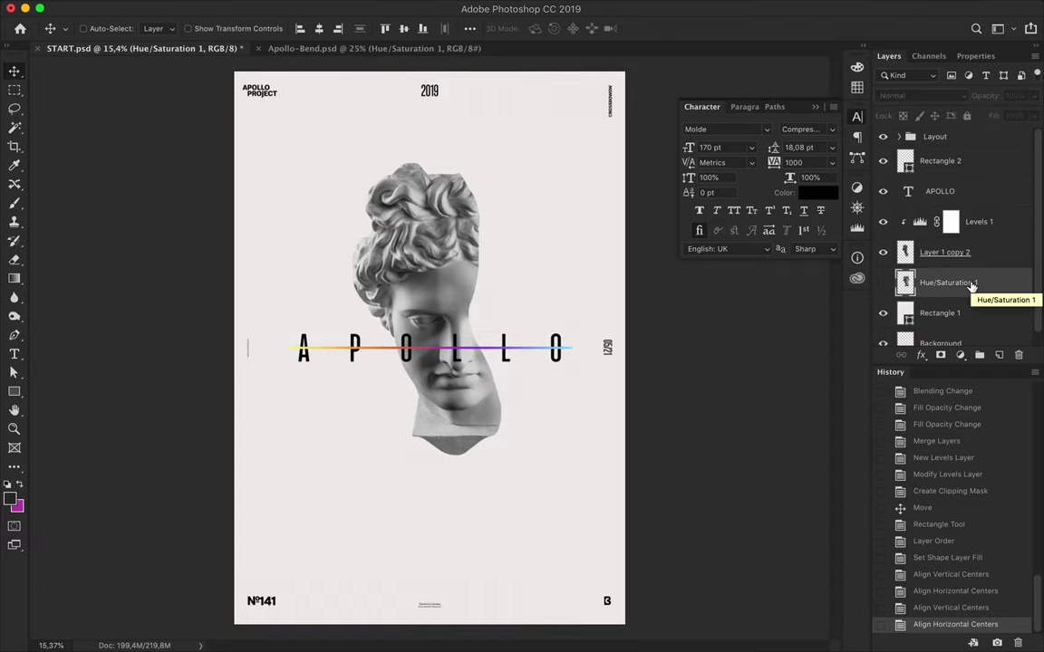
left_click_drag(939, 160, 943, 299)
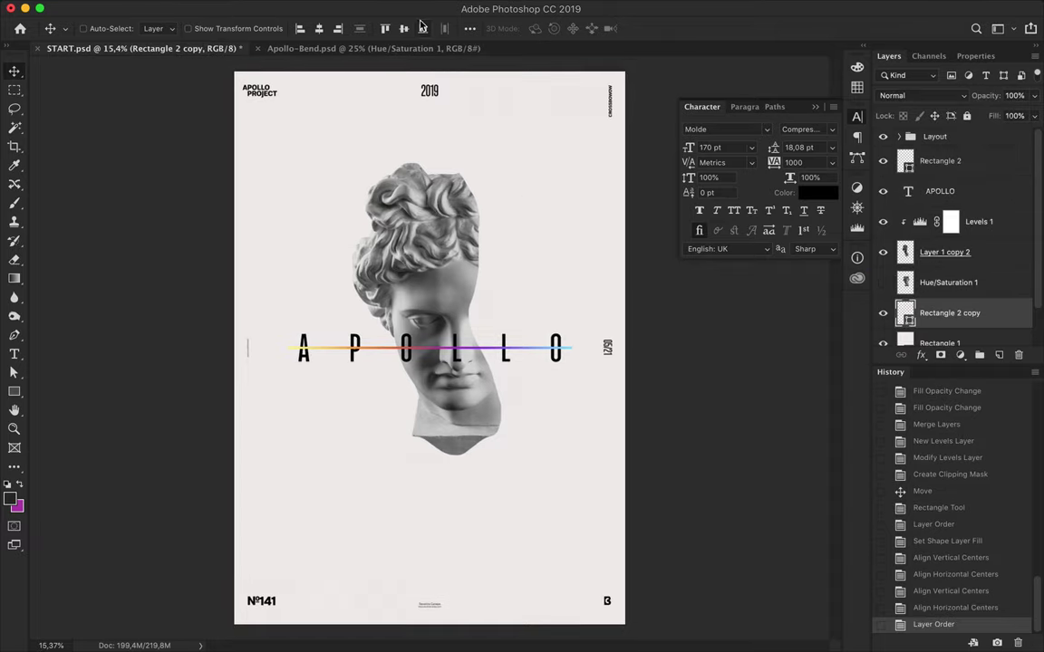
left_click(356, 7)
left_click(577, 236)
left_click(522, 223)
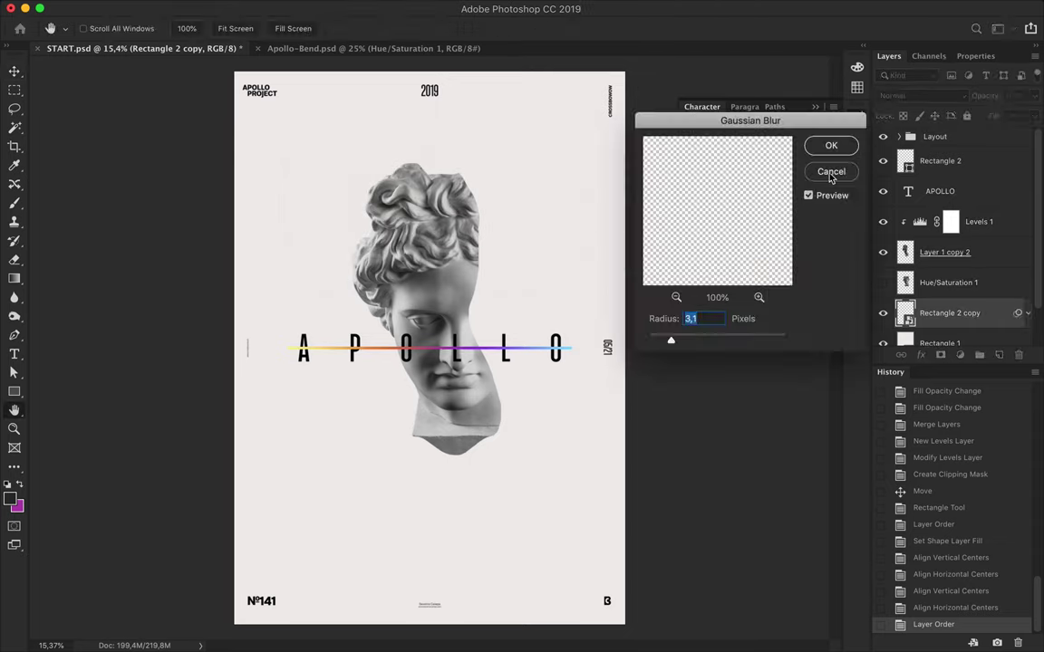
left_click(827, 170)
right_click(949, 313)
left_click(862, 232)
left_click(356, 7)
left_click(579, 236)
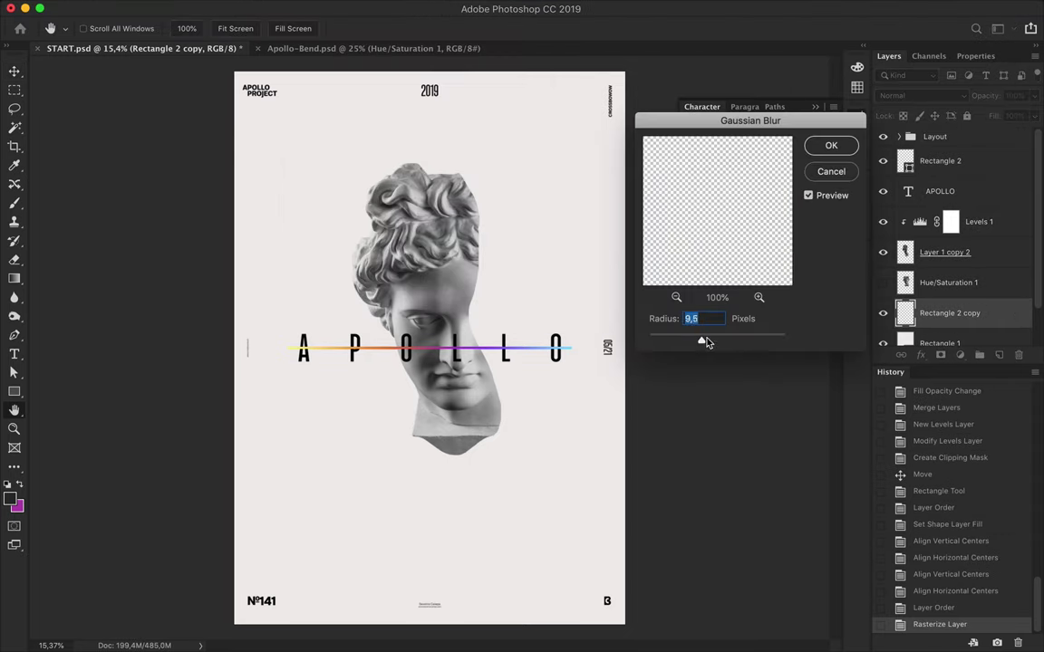
left_click(832, 145)
- Blend the blurred bar copy as Dissolve and raise it in the layer stack
left_click(906, 95)
left_click(896, 105)
scroll(676, 400, "up", 2)
left_click_drag(942, 313, 948, 161)
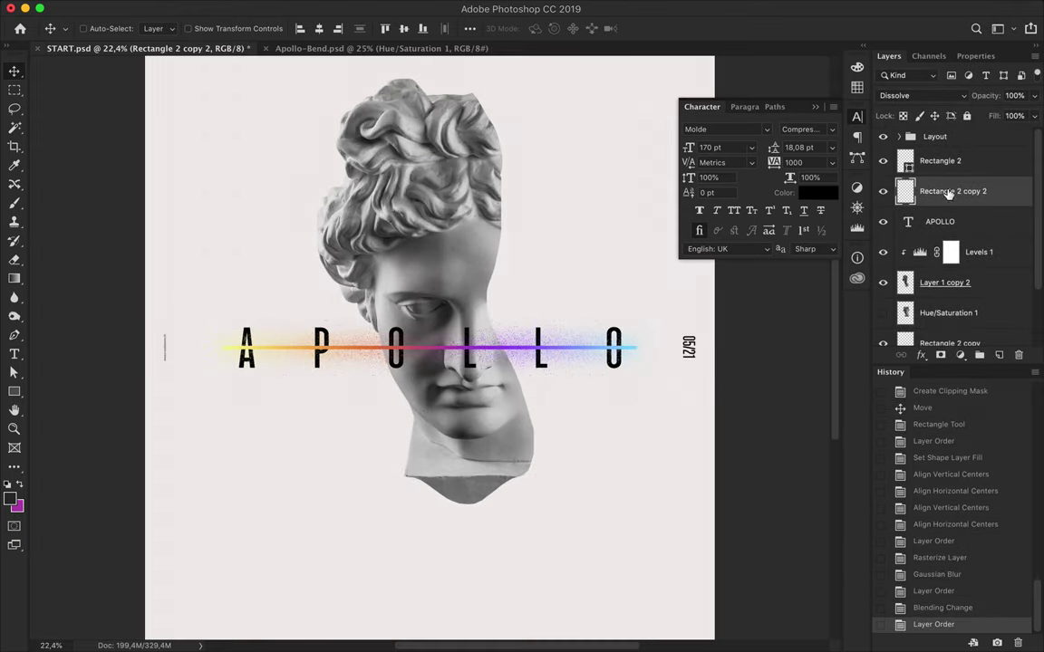
scroll(444, 374, "down", 2)
scroll(444, 375, "down", 1)
- Nudge the statue head down slightly and place the duplicate glow above the other
left_click(442, 264)
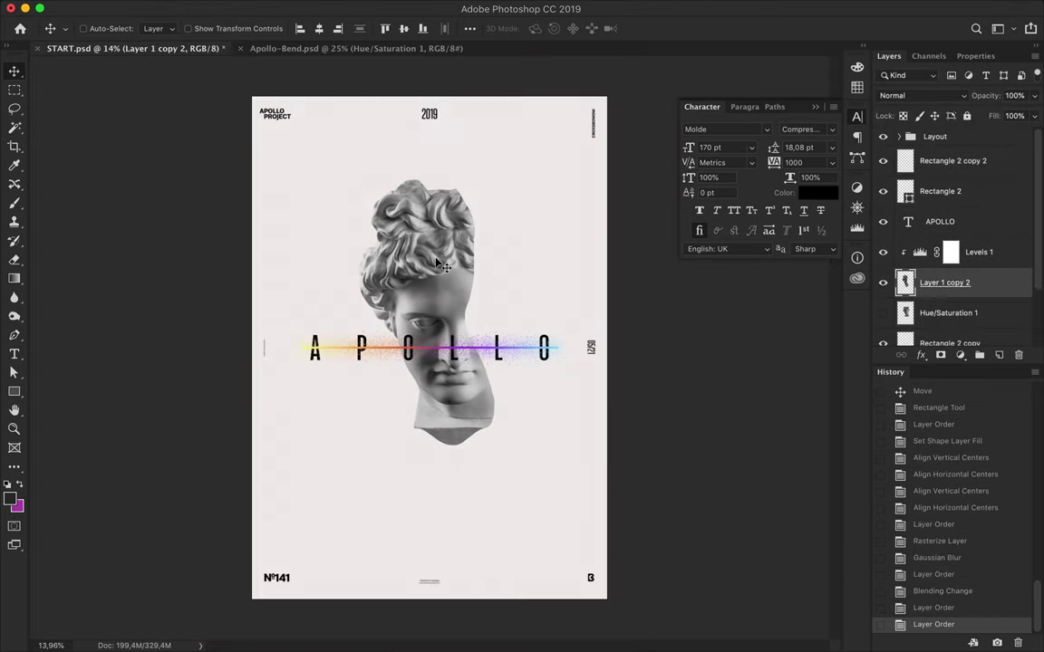
left_click_drag(442, 265, 442, 275)
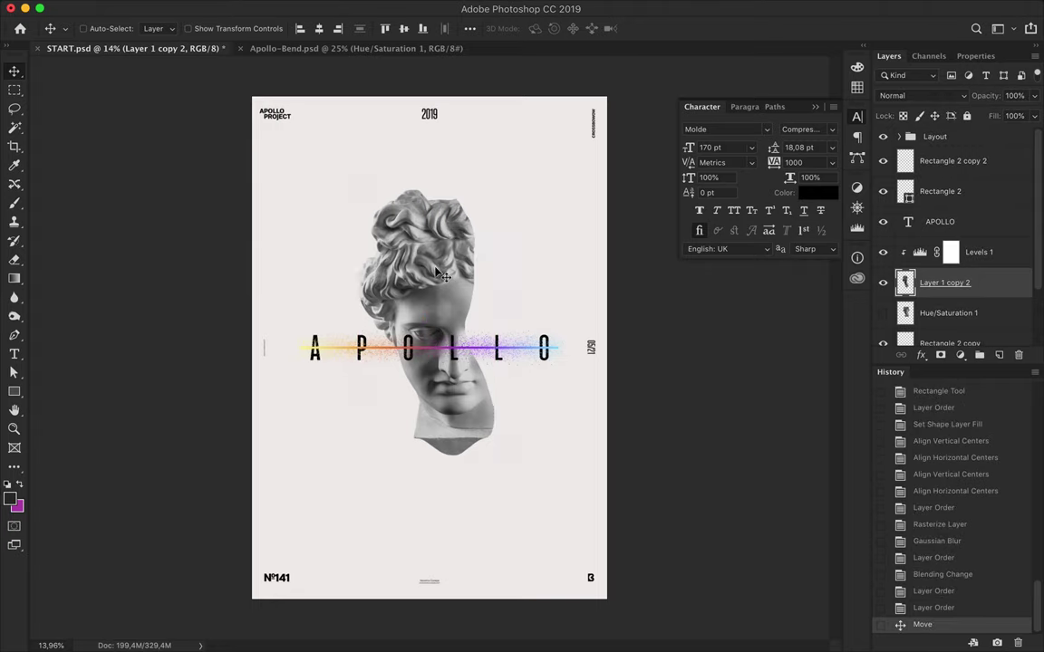
scroll(982, 271, "down", 2)
left_click(951, 269)
mouse_move(951, 269)
left_mouse_down()
mouse_move(960, 299)
mouse_move(960, 269)
left_mouse_up()
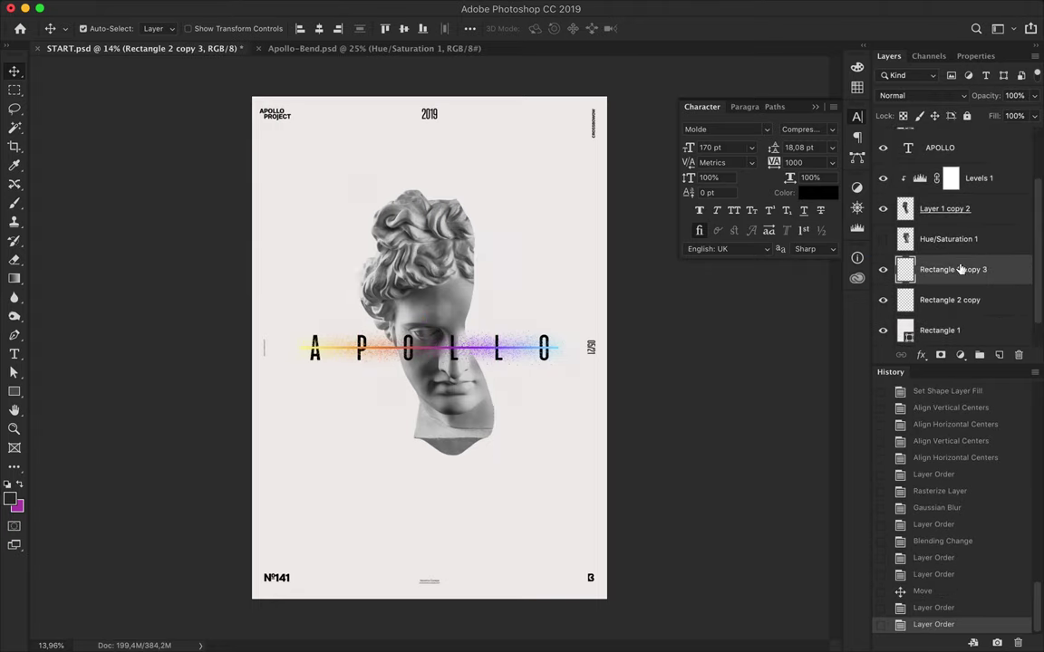
- Warp the Rectangle 2 copy 3 glow: stretch its top and bottom, bulge its sides into an oval halo
key("ctrl+t")
right_click(503, 333)
left_click(521, 424)
left_click_drag(478, 335, 475, 248)
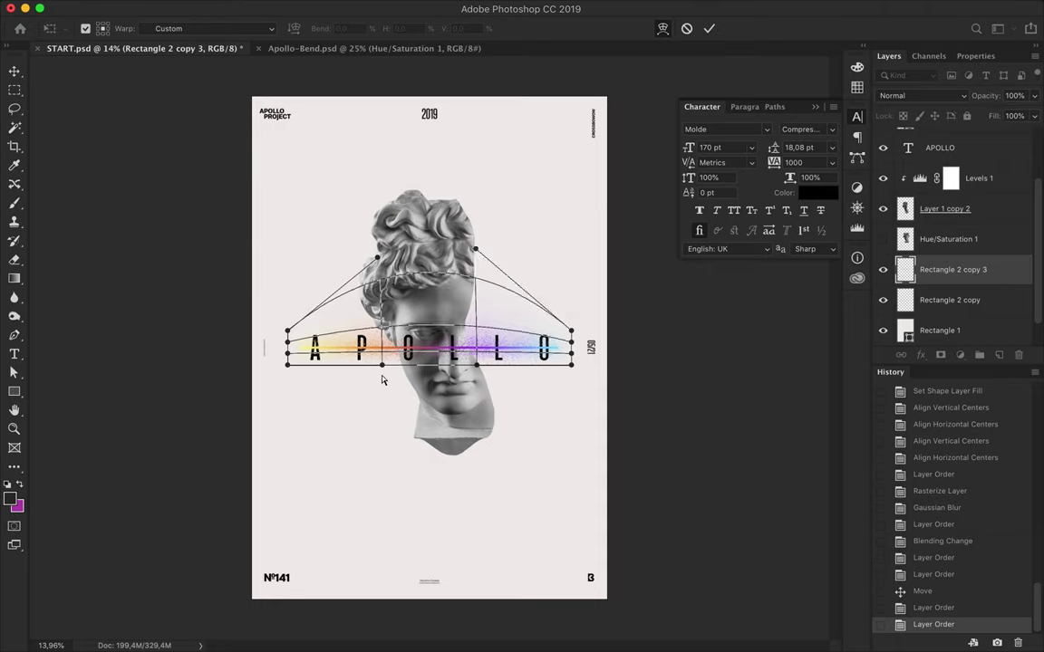
left_click_drag(476, 396, 477, 500)
left_click_drag(381, 441, 378, 498)
left_click_drag(377, 258, 379, 203)
left_click_drag(475, 249, 472, 202)
scroll(430, 347, "up", 2)
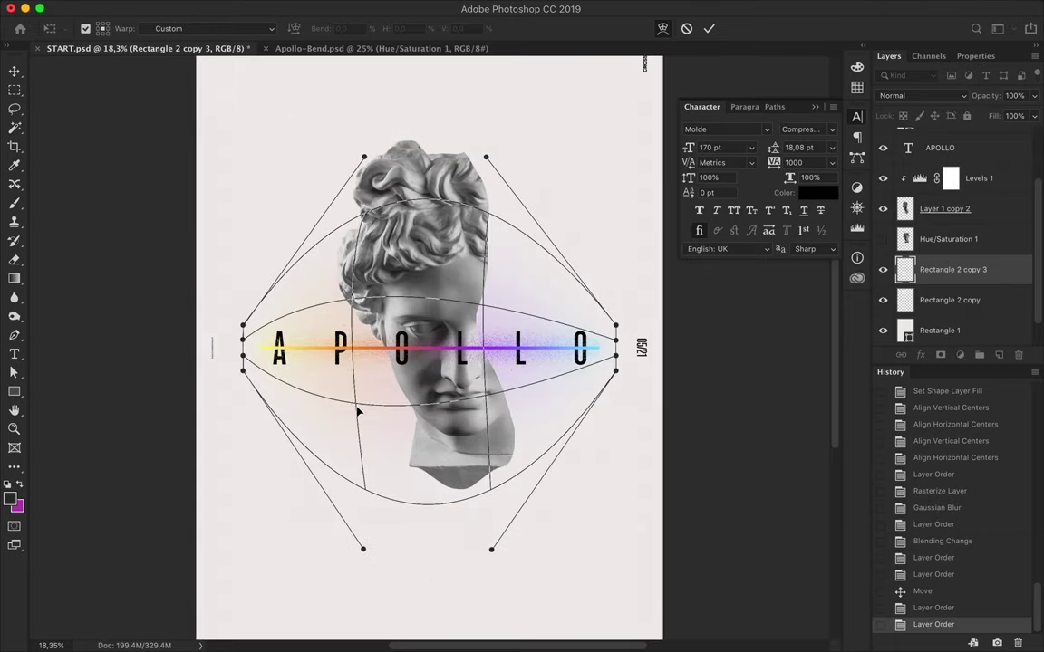
left_click_drag(494, 431, 504, 432)
left_click_drag(359, 348, 347, 349)
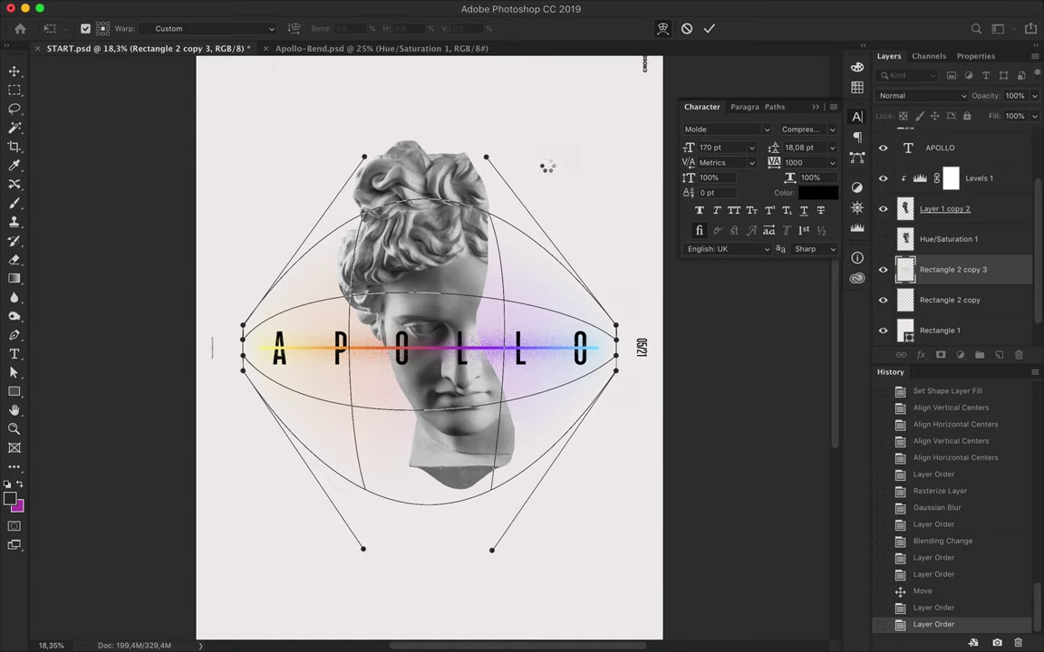
key("ctrl+0")
- Duplicate the head with its clipped Levels adjustment, move it right, and merge them into one layer
left_click(884, 240)
left_click_drag(960, 179, 960, 224)
left_click_drag(949, 269, 949, 254)
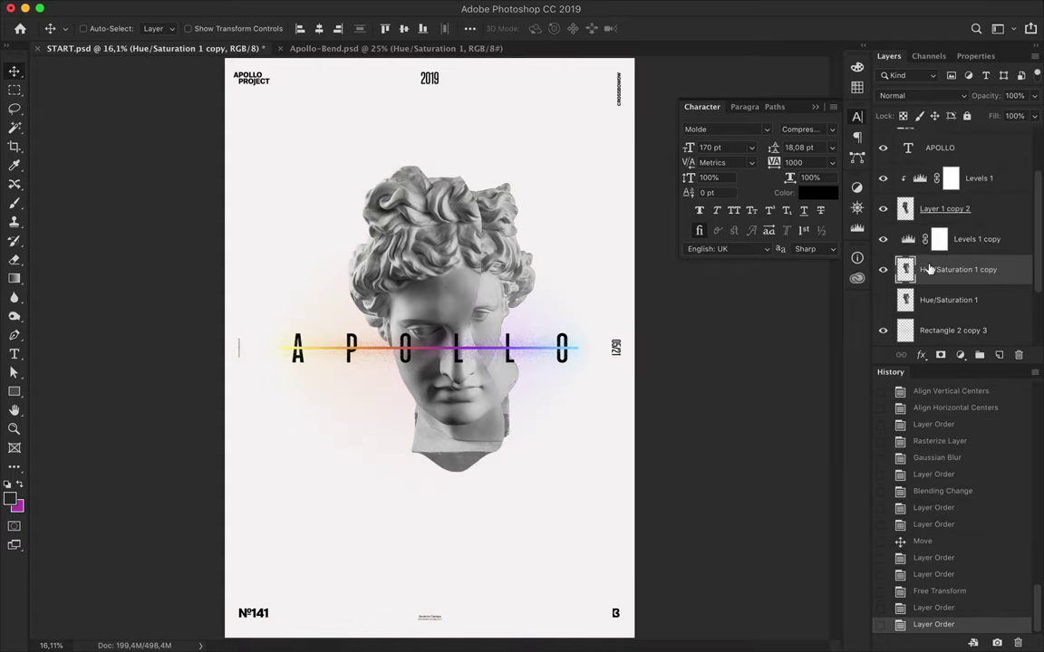
key("ctrl+alt+g")
left_click_drag(562, 286, 657, 273)
key("ctrl+e")
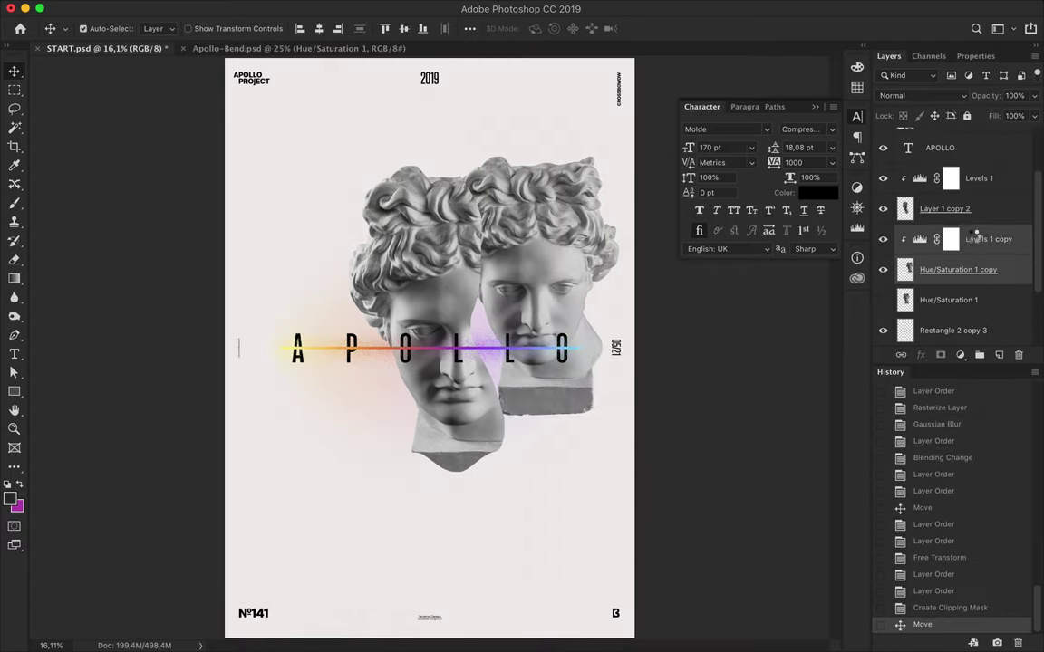
key("ctrl+bracketright")
left_click(883, 269)
- Lasso the second head's eye onto a new layer, place it on the original head, and enlarge it slightly
scroll(571, 245, "up", 2)
scroll(571, 245, "up", 2)
left_click(14, 109)
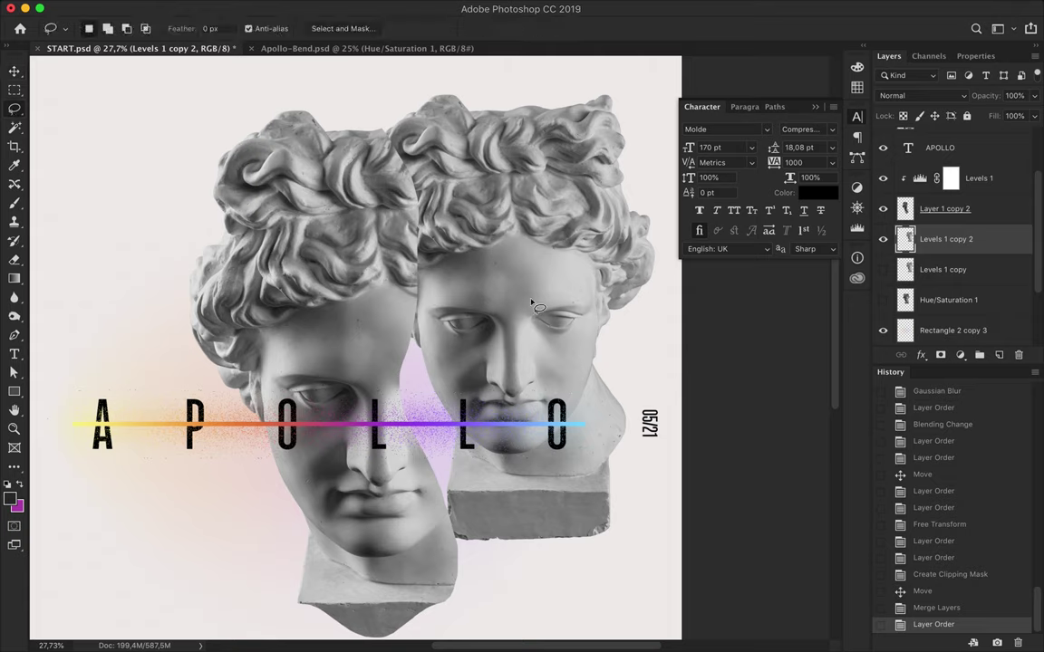
key("ctrl+c")
key("ctrl+v")
key("v")
left_click_drag(566, 314, 453, 387)
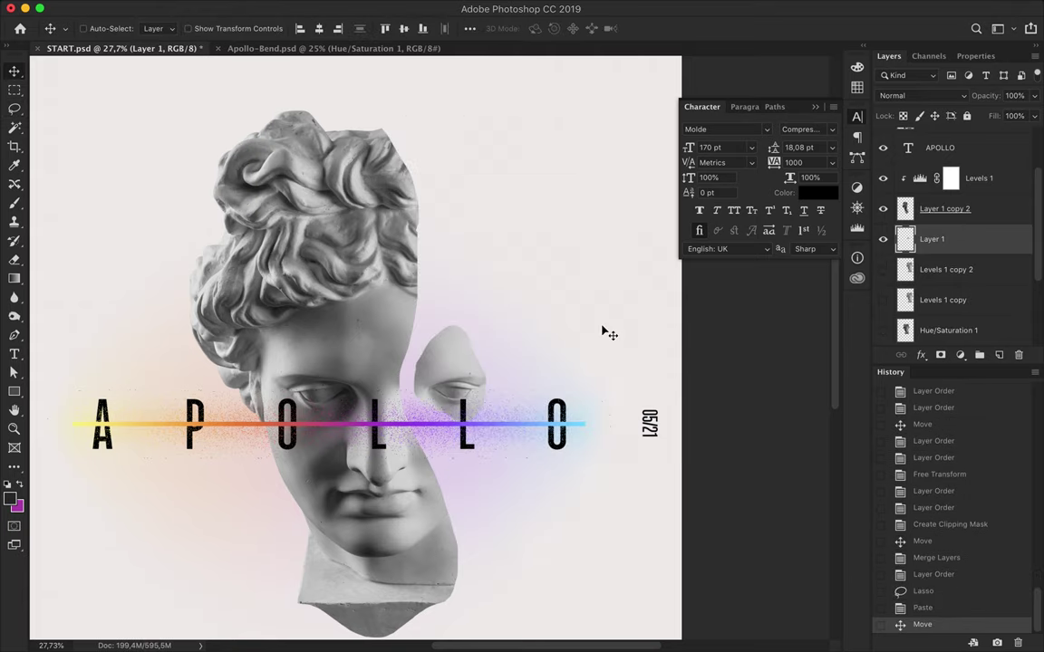
key("ctrl+t")
left_click_drag(478, 334, 485, 327)
key("Return")
- Show the second head again and copy a lassoed piece of its base
scroll(497, 288, "down", 2)
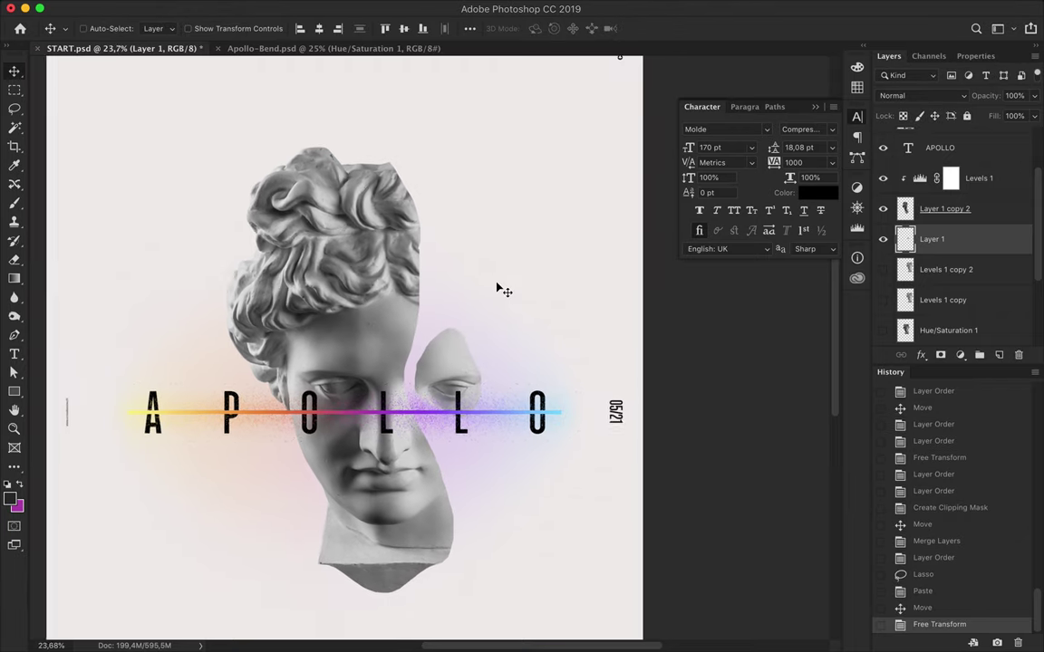
left_click(883, 269)
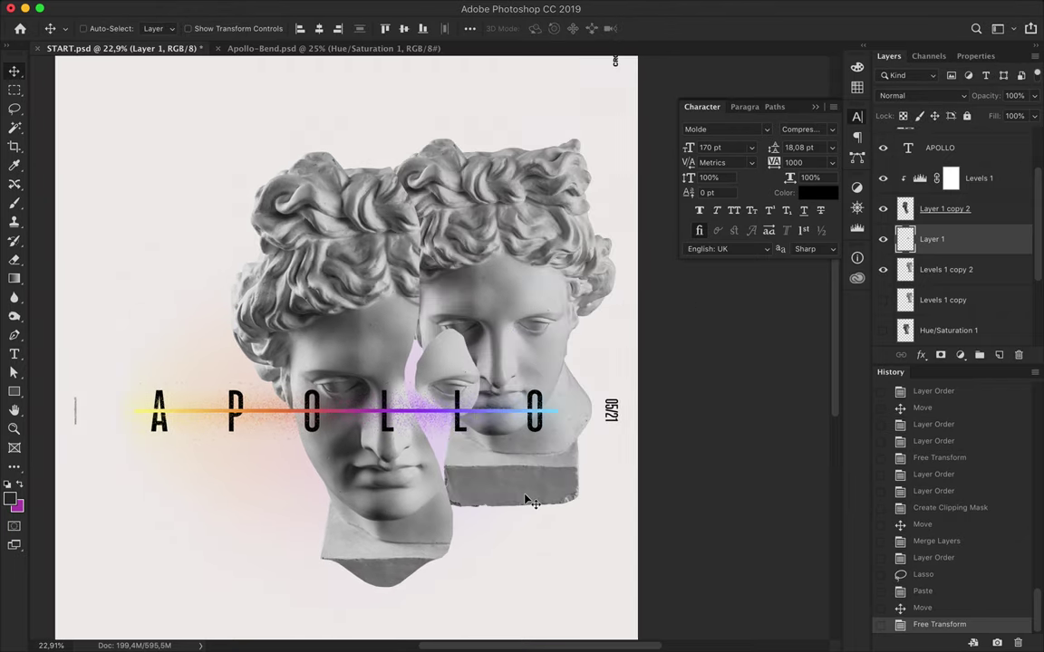
key("l")
left_click_drag(601, 374, 476, 521)
key("ctrl+c")
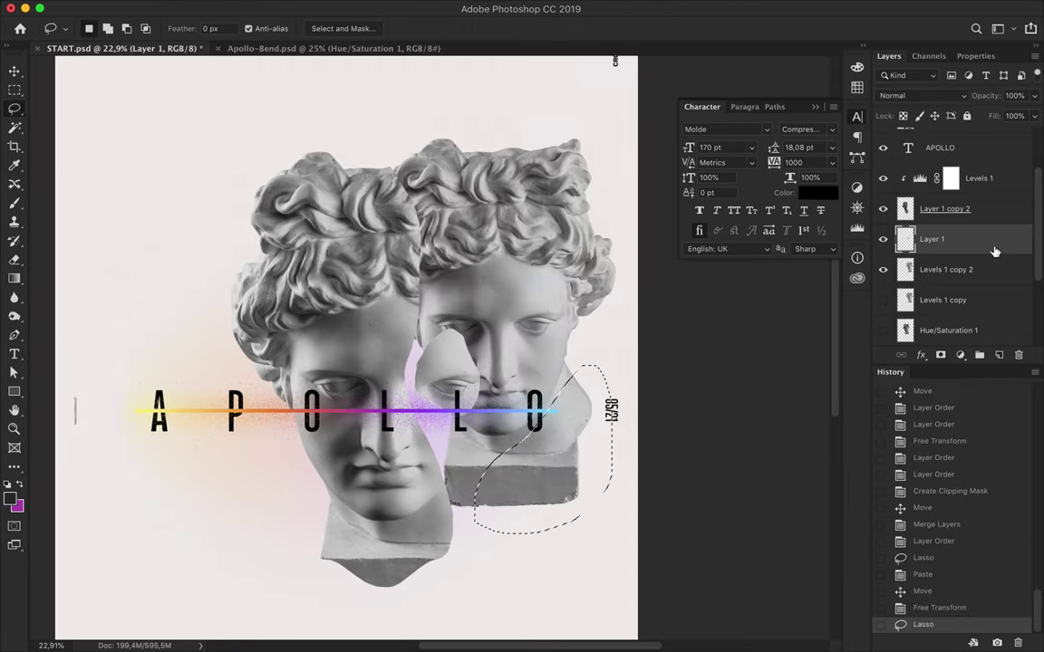
- Paste the copied base piece as a new layer and move it into place
left_click(946, 269)
key("ctrl+v")
key("v")
mouse_move(507, 426)
left_mouse_down()
mouse_move(476, 517)
mouse_move(455, 510)
mouse_move(433, 453)
left_mouse_up()
mouse_move(547, 310)
left_mouse_down()
mouse_move(568, 239)
mouse_move(544, 245)
left_mouse_up()
- Copy a hair piece onto its own layer and move it down and left
key("l")
key("ctrl+c")
key("ctrl+v")
key("v")
mouse_move(521, 158)
left_mouse_down()
mouse_move(440, 244)
mouse_move(549, 207)
left_mouse_up()
- Copy another piece of the right head onto the first head, and shift the right head up-left
key("l")
left_click_drag(606, 473, 505, 234)
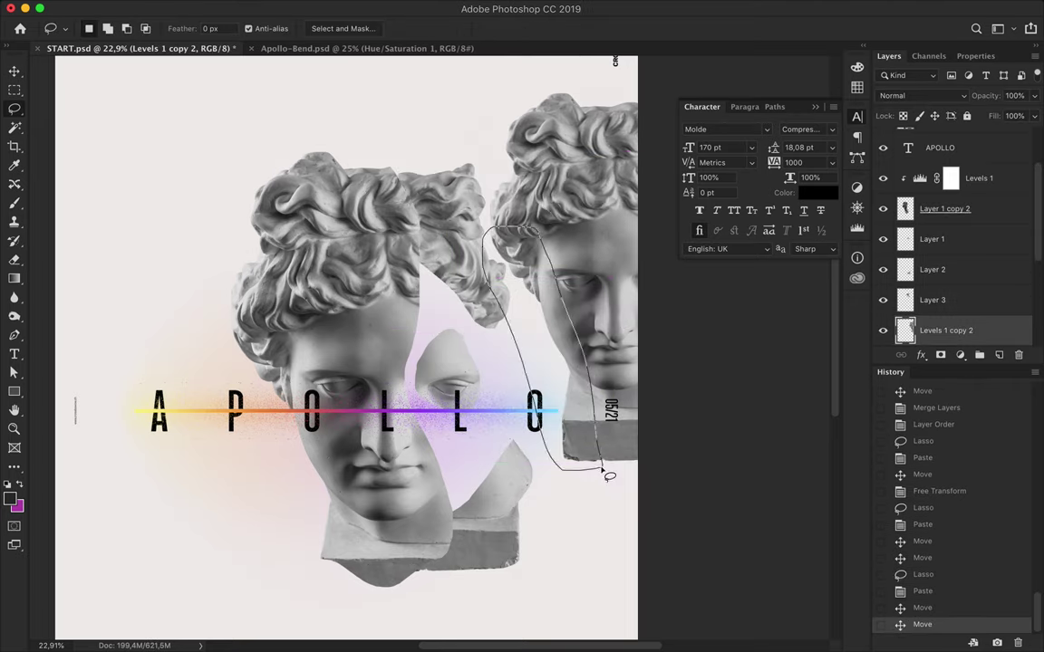
key("ctrl+c")
key("ctrl+v")
key("v")
left_click_drag(587, 441, 334, 564)
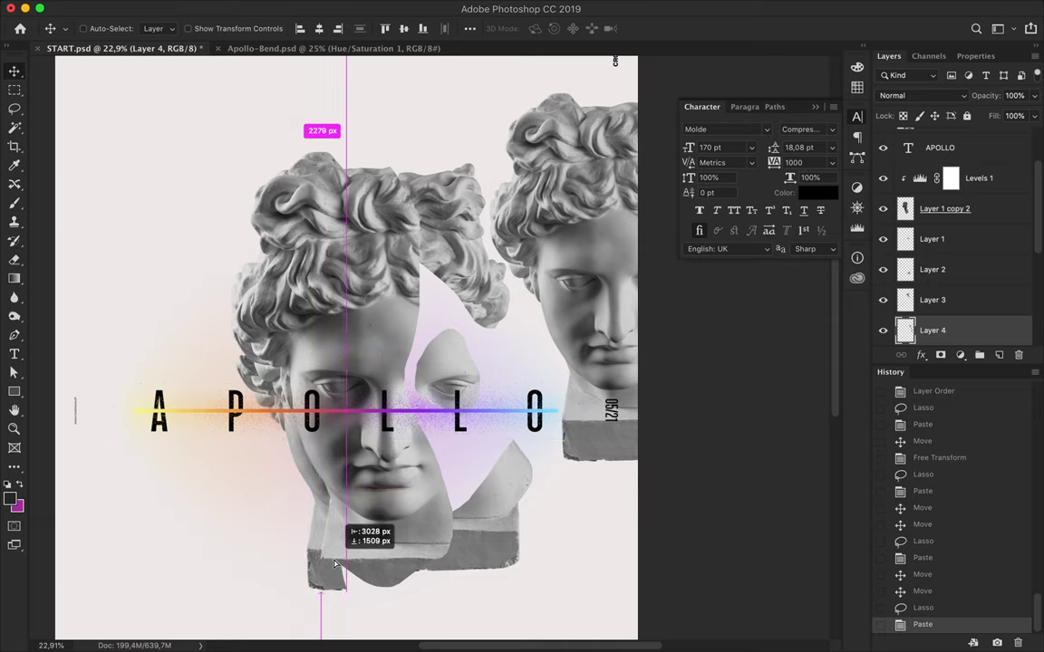
left_click_drag(596, 249, 529, 220)
- Copy the right head's mouth onto a new layer, then delete and restore the right head layer
key("l")
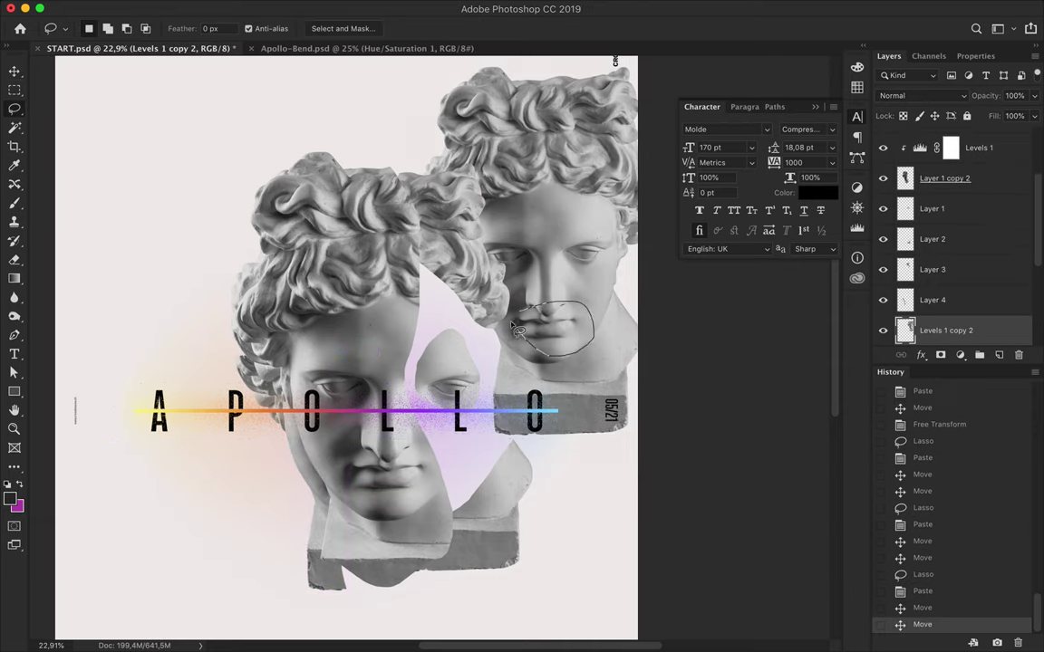
key("ctrl+c")
key("ctrl+v")
key("v")
left_click_drag(540, 333, 469, 482)
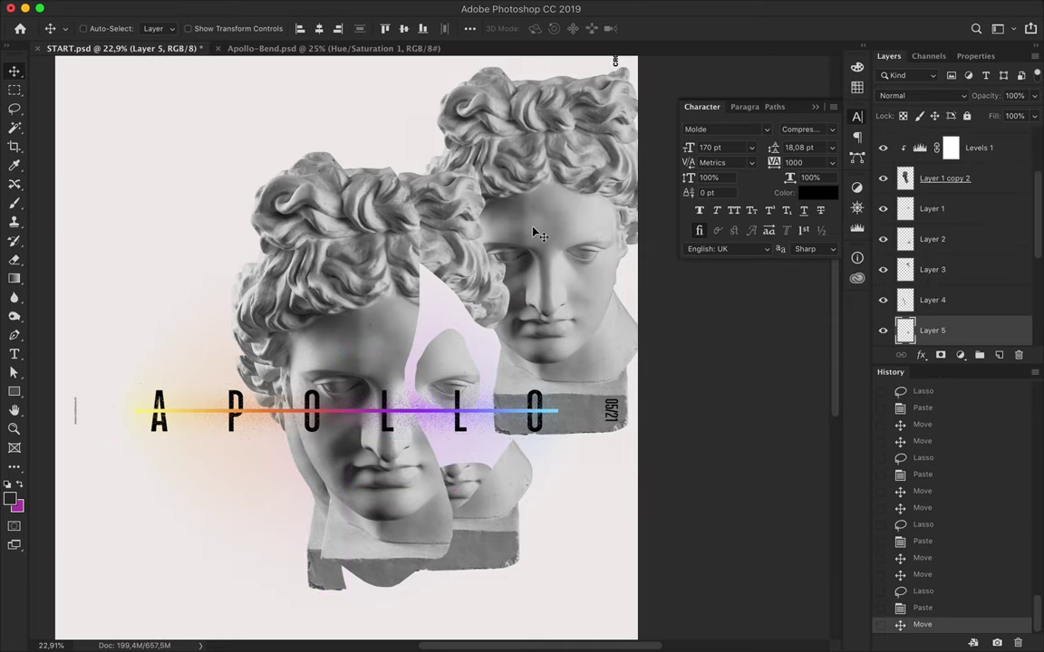
left_click(539, 233, "ctrl")
key("Delete")
key("ctrl+0")
key("ctrl+z")
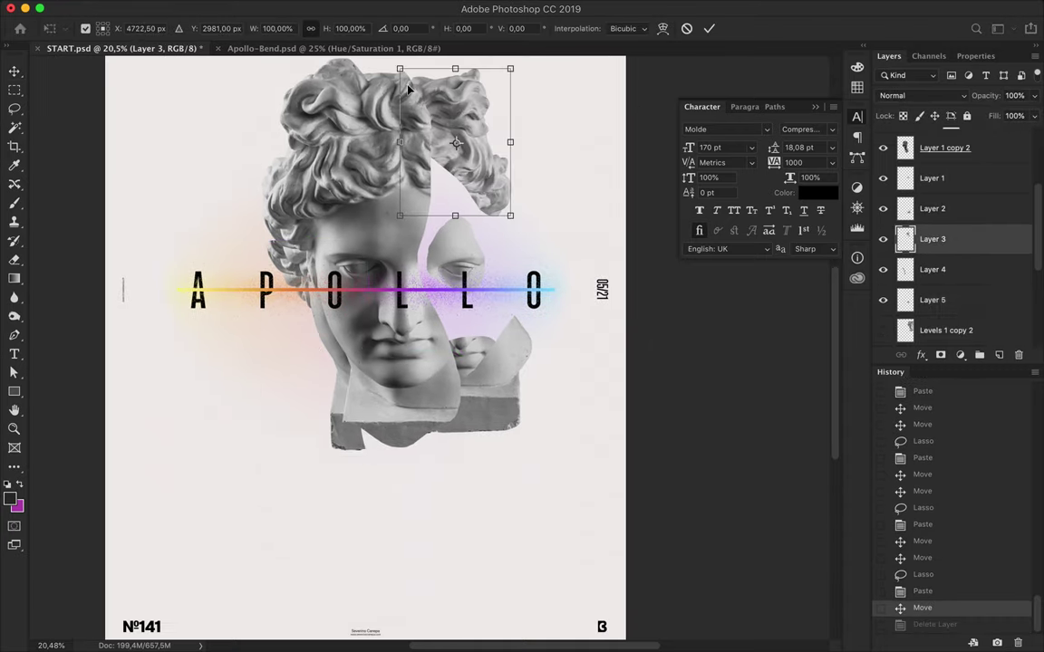
- Shrink the hair fragment and reposition the other fragments, including Layer 5, on the face
key("ctrl+t")
left_click_drag(510, 68, 478, 107)
key("Return")
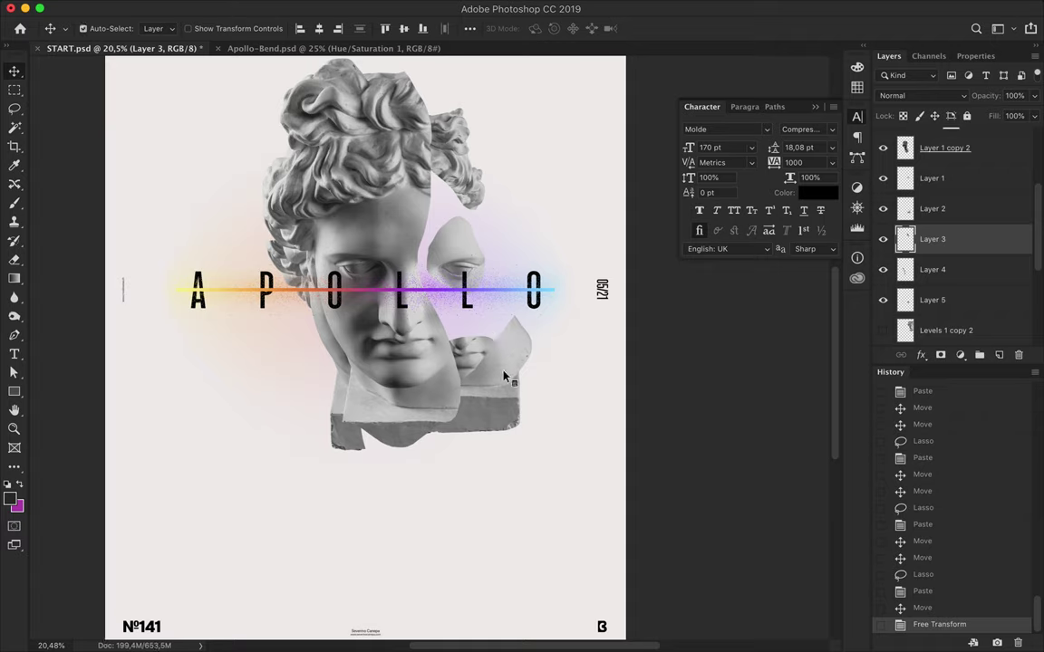
left_click(506, 376, "ctrl")
key("ctrl+t")
key("Return")
left_click_drag(497, 404, 490, 419)
left_click_drag(431, 326, 427, 313)
- Delete the Layer 5 mouth fragment layer
scroll(427, 312, "down", 1)
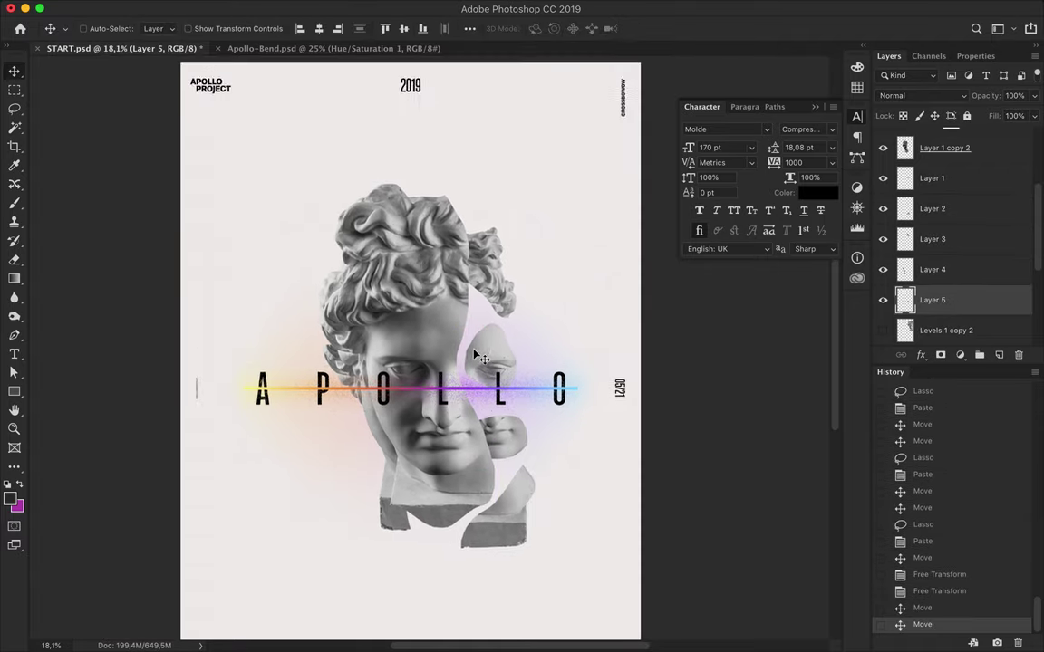
scroll(478, 356, "down", 3)
scroll(489, 317, "up", 2)
scroll(503, 301, "up", 2)
key("Delete")
left_click(933, 177)
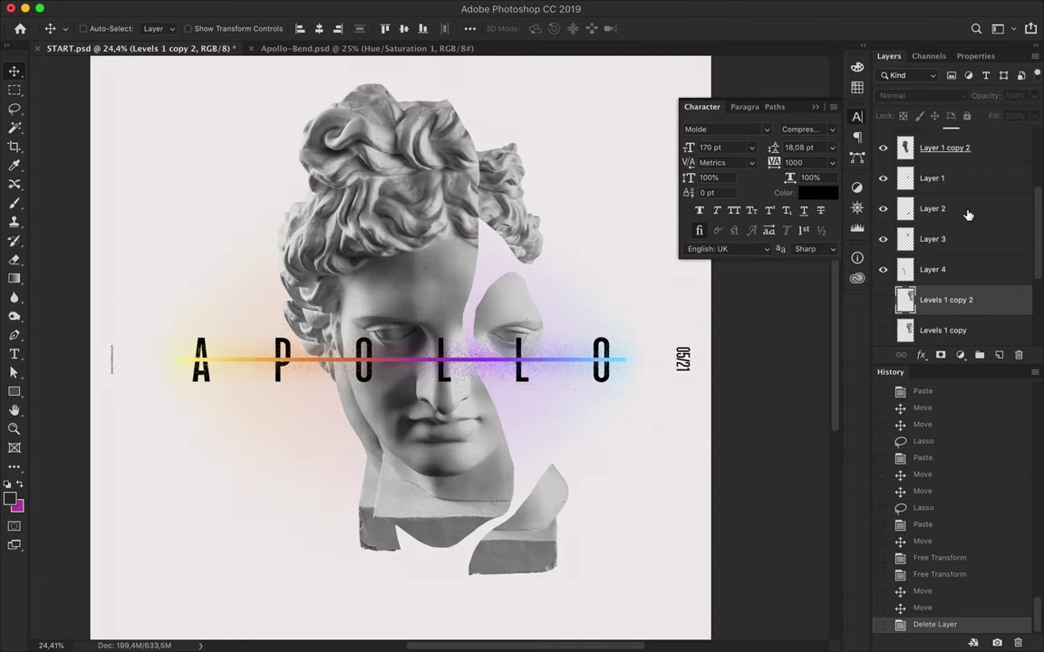
- Delete leftover Layers 1 and 3, then show the Levels 1 copy 2 head and shift it left
key("Delete")
left_click(933, 208)
key("Delete")
left_click(992, 267)
left_click(882, 238)
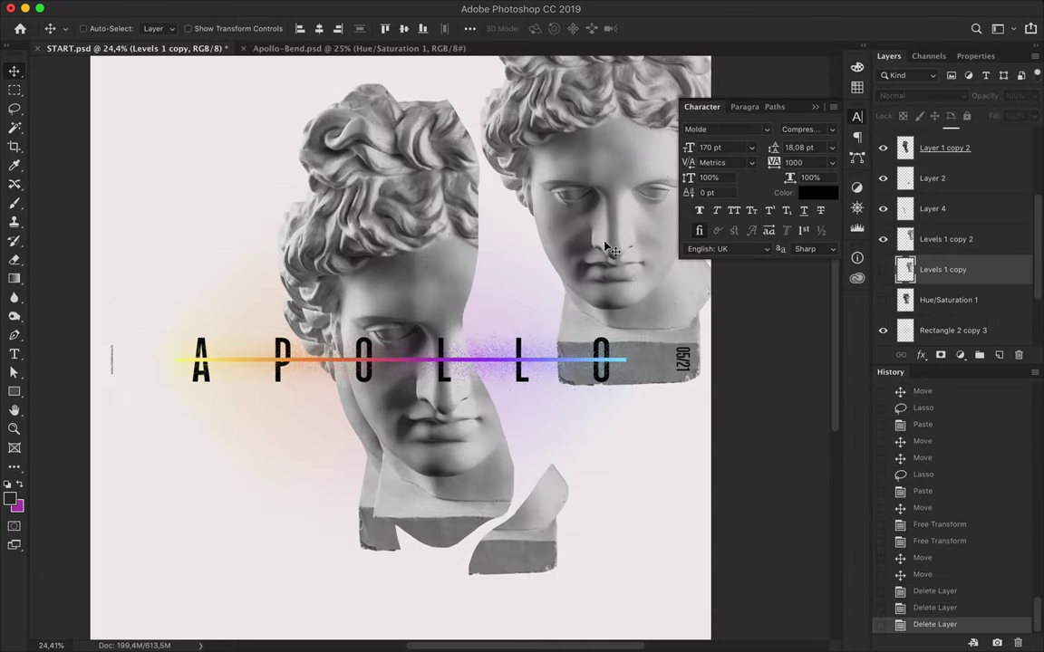
left_click_drag(603, 195, 544, 210)
- Pen-trace the second head's eye, paste it as Layer 5 beside the main face, then hide that head
key("p")
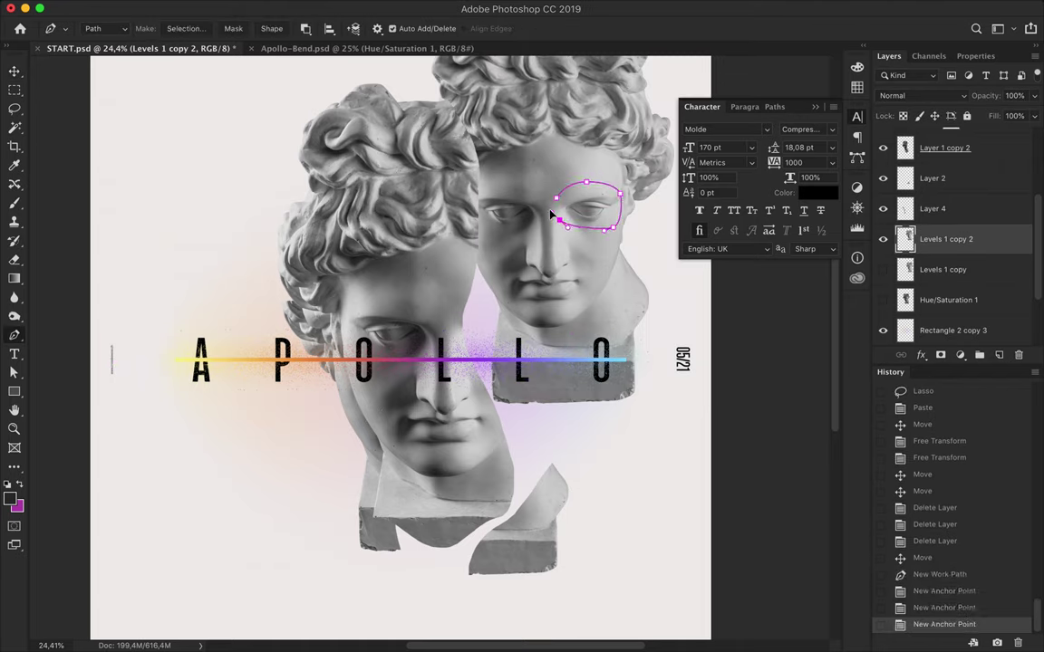
right_click(616, 269)
left_click(653, 335)
left_click(559, 255)
key("v")
key("ctrl+shift+i")
key("ctrl+c")
key("ctrl+v")
left_click_drag(573, 239, 488, 350)
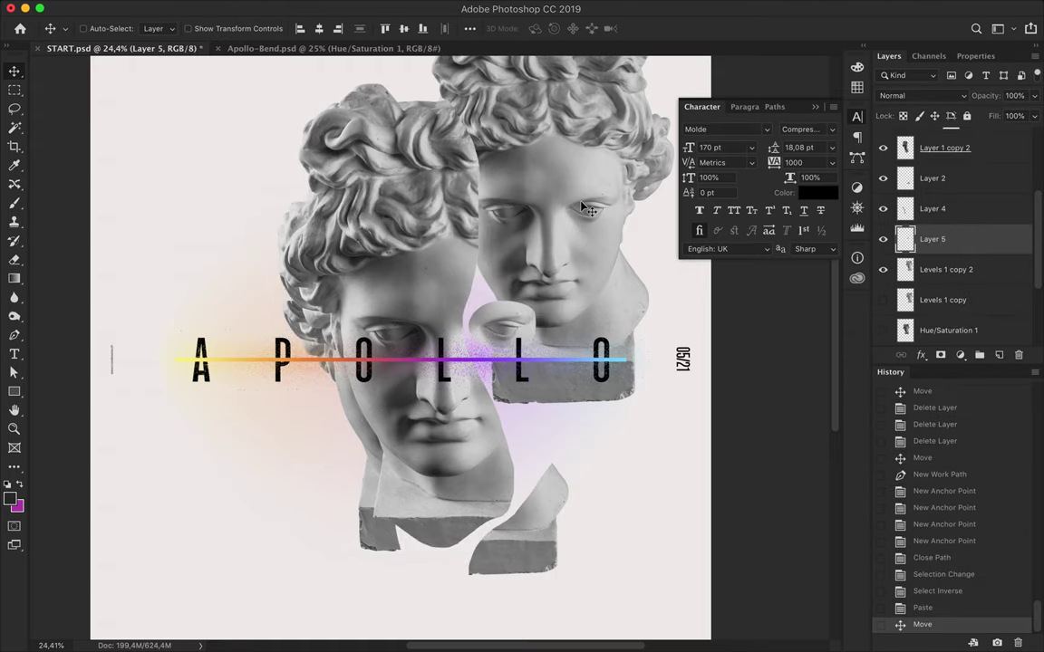
left_click(884, 269)
scroll(616, 313, "down", 2)
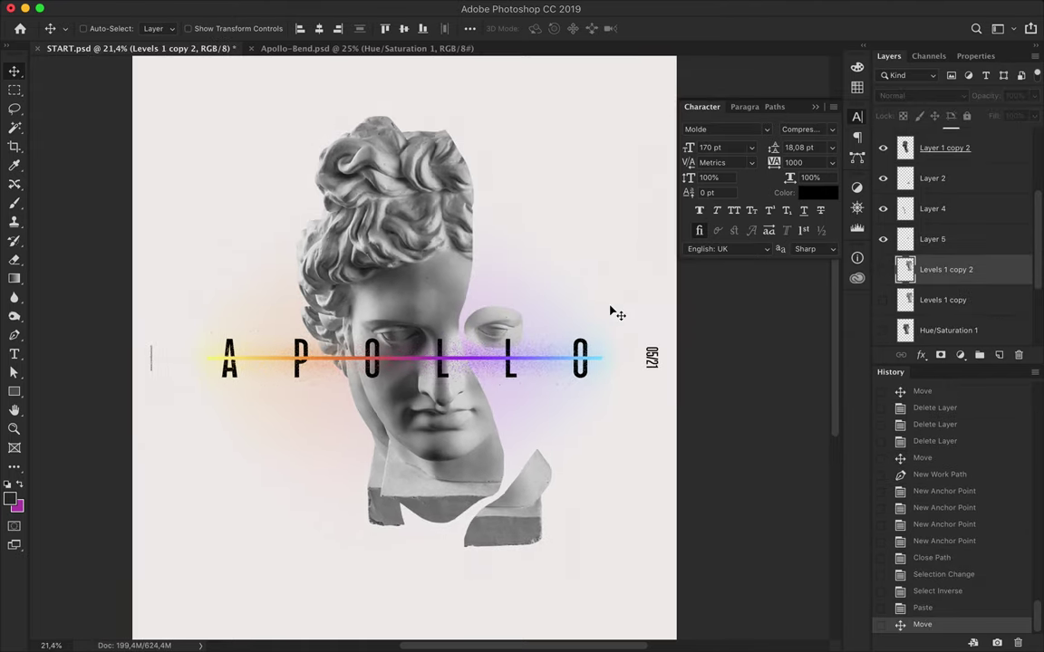
- Cut the top of the hair onto Layer 6, place it below the head, and shift it up-left
scroll(616, 312, "down", 1)
scroll(616, 312, "down", 1)
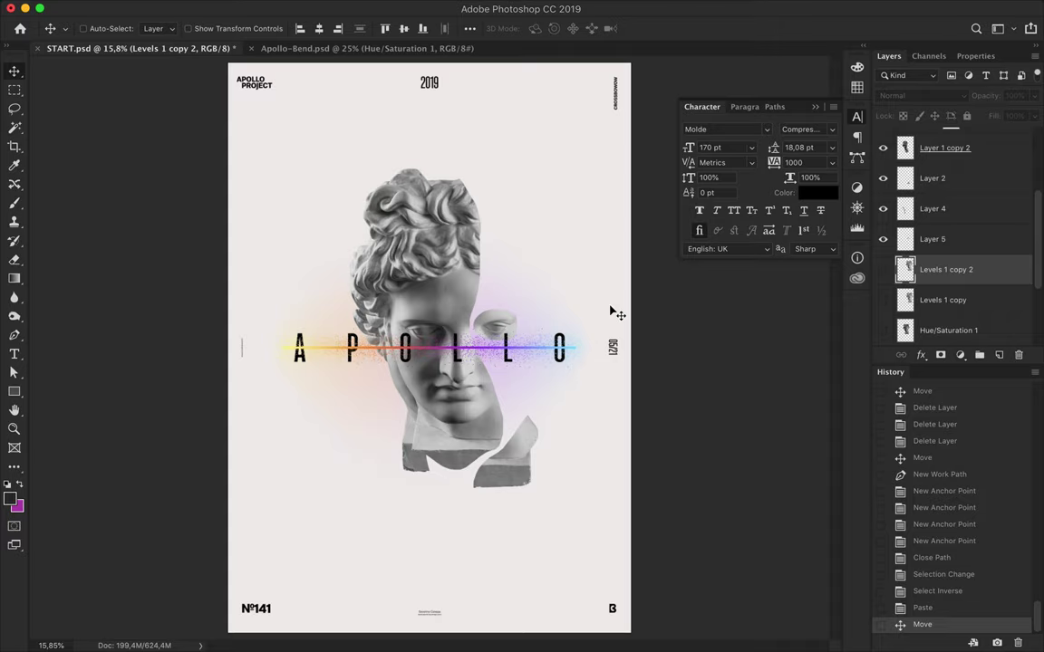
scroll(576, 332, "down", 1)
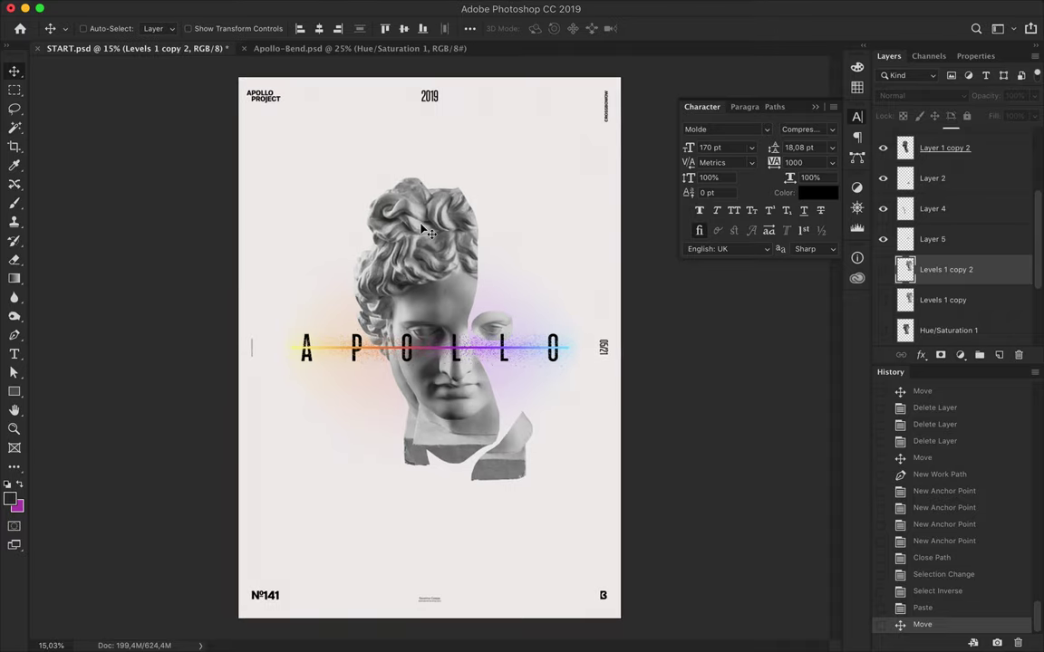
left_click(435, 274, "ctrl")
key("l")
left_click_drag(359, 195, 363, 238)
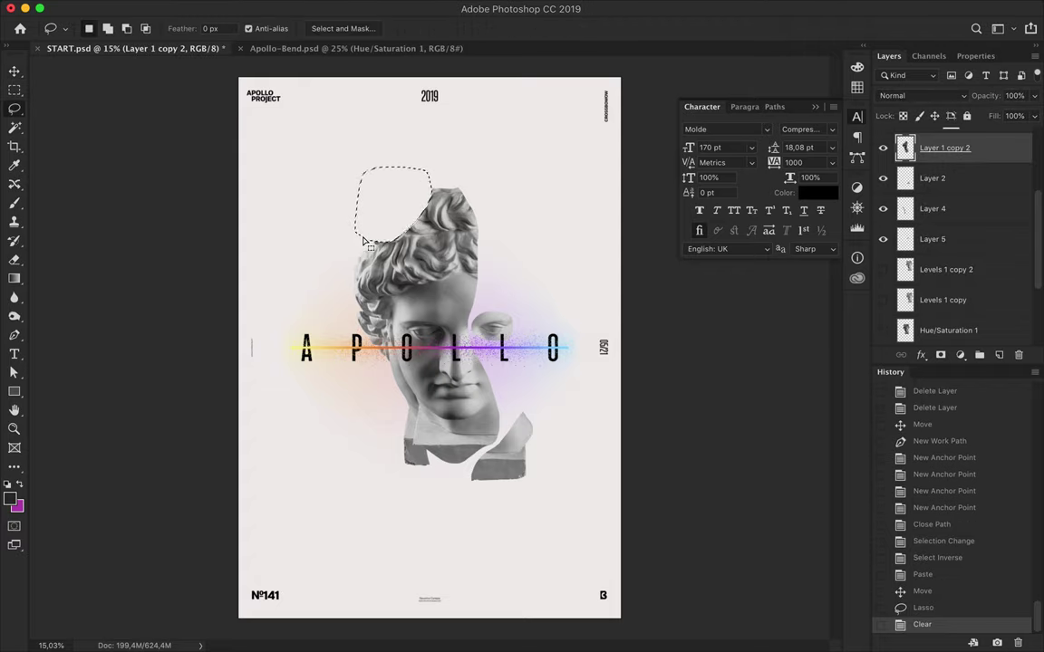
key("Delete")
key("ctrl+v")
left_click_drag(984, 202, 984, 195)
key("v")
left_click_drag(426, 217, 389, 195)
- Duplicate the eye fragment as Layer 5 copy, enlarge it, and place it below the original eye
left_click(493, 322, "ctrl")
left_click_drag(494, 323, 542, 283)
key("ctrl+t")
key("Return")
left_click_drag(509, 313, 524, 292)
left_click_drag(925, 270, 922, 302)
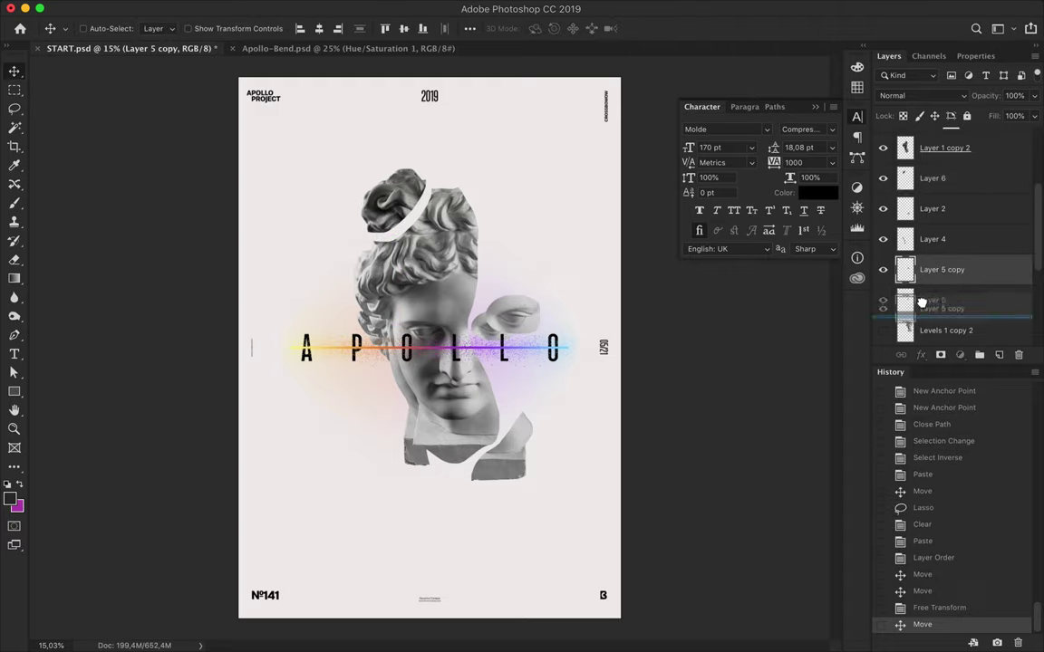
left_click_drag(530, 303, 541, 297)
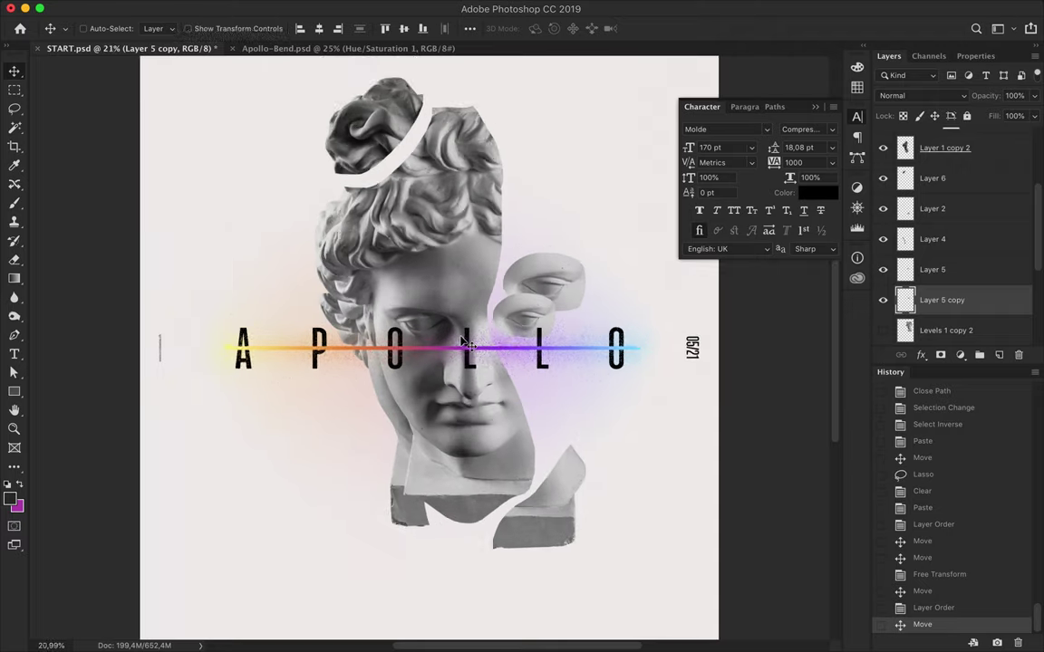
- Save the poster, then save it again as START-2.psd
key("ctrl+s")
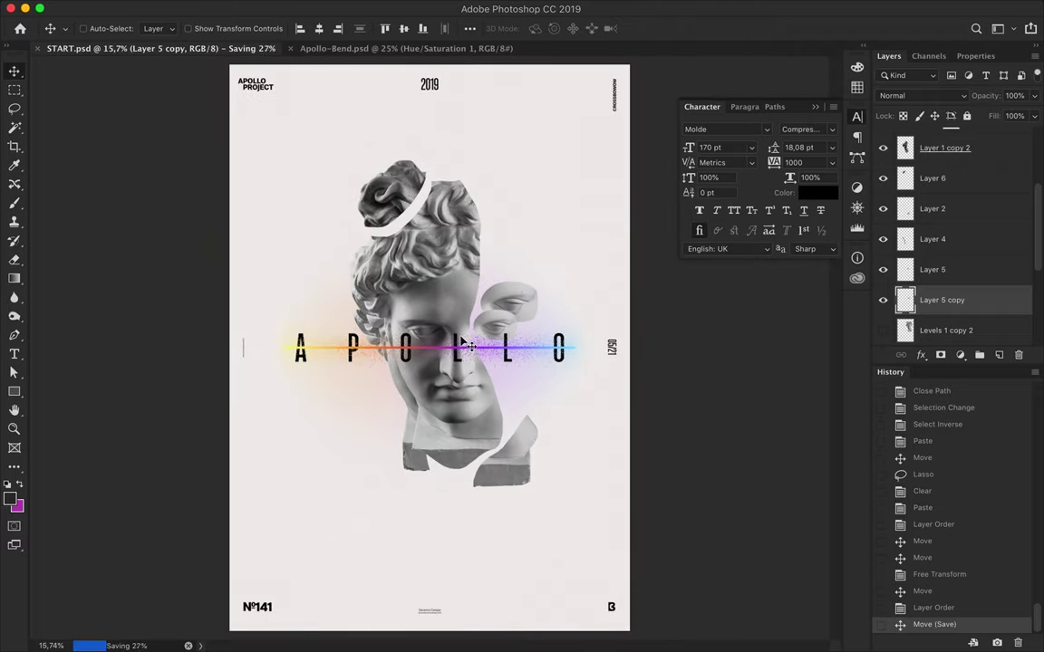
key("ctrl+shift+s")
key("Return")
left_click(634, 277)
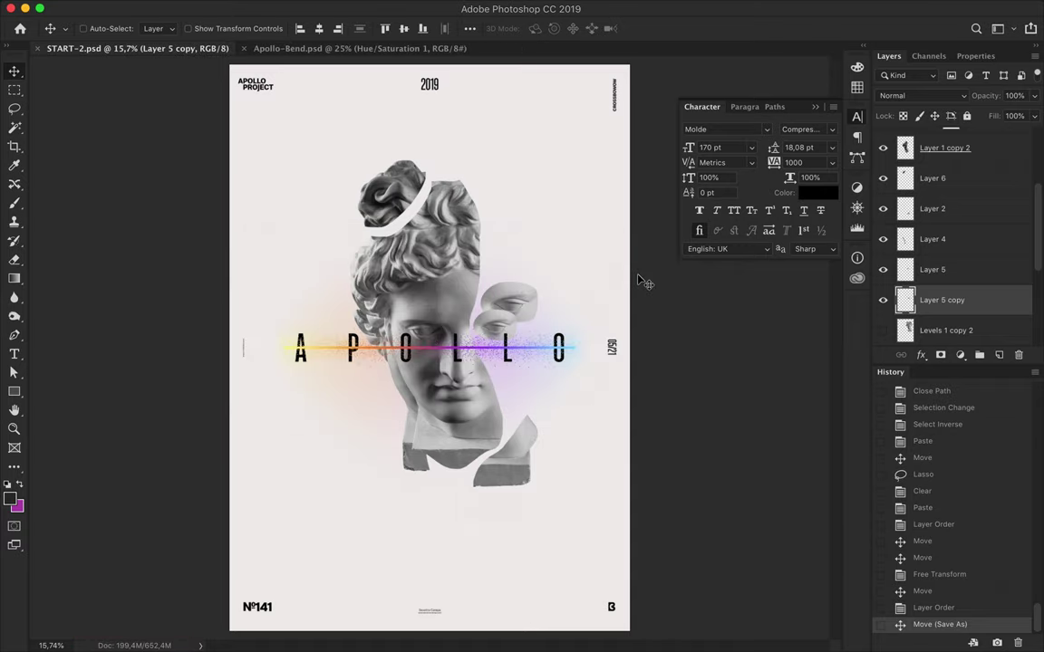
- Group the statue layers as 'Apollo Statue' and duplicate the glowing line above the title
left_click(991, 221, "shift")
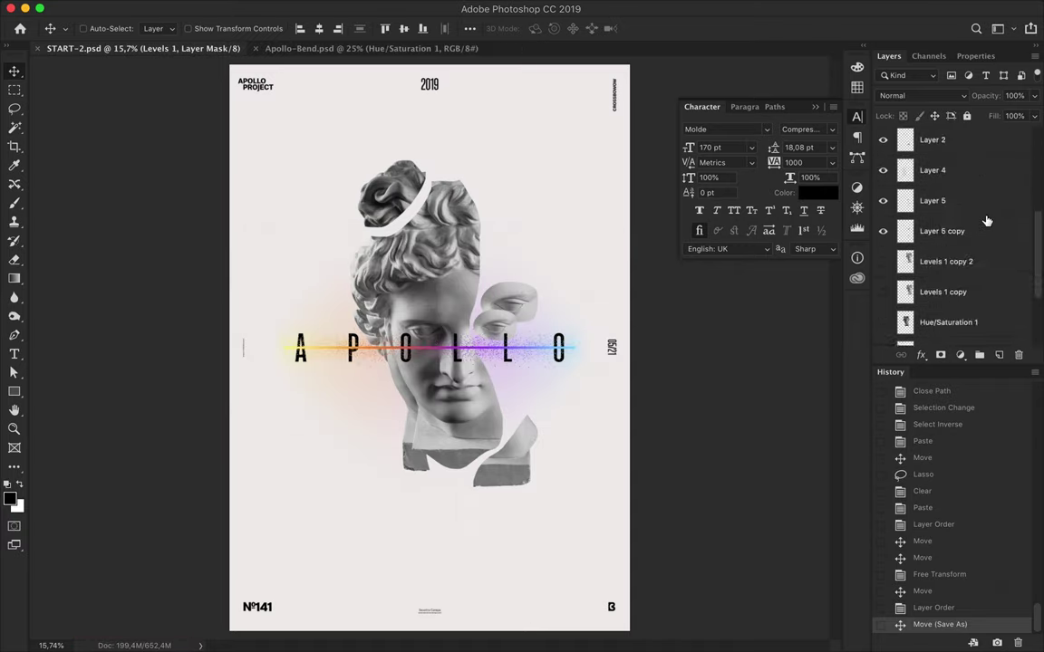
key("ctrl+g")
double_click(929, 215)
type("Ap")
key("Return")
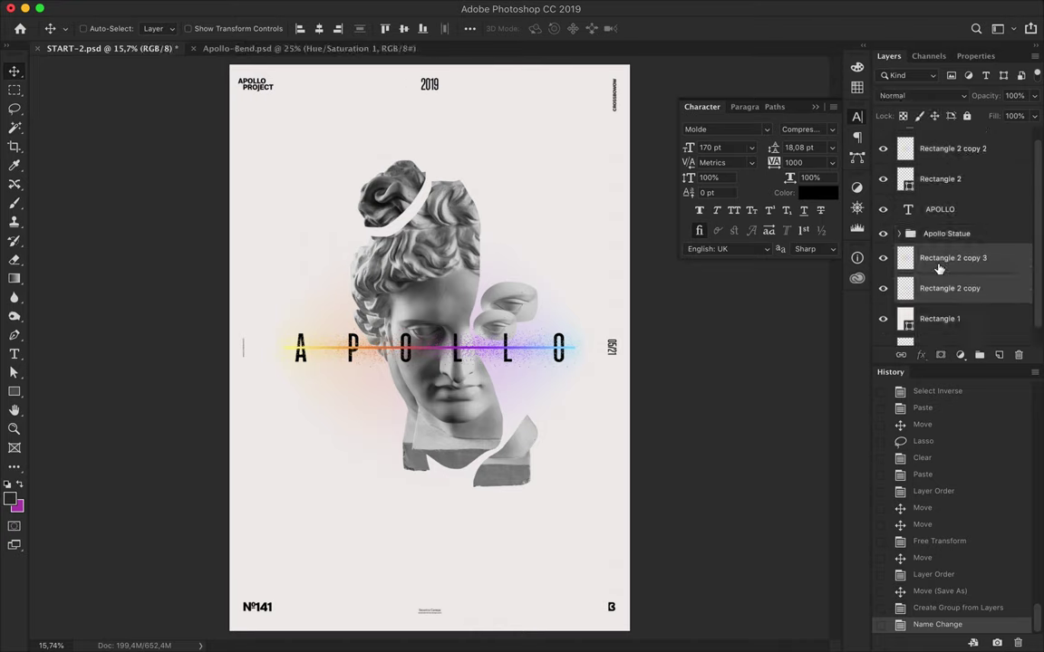
mouse_move(480, 351)
left_mouse_down()
mouse_move(480, 285)
mouse_move(481, 421)
left_mouse_up()
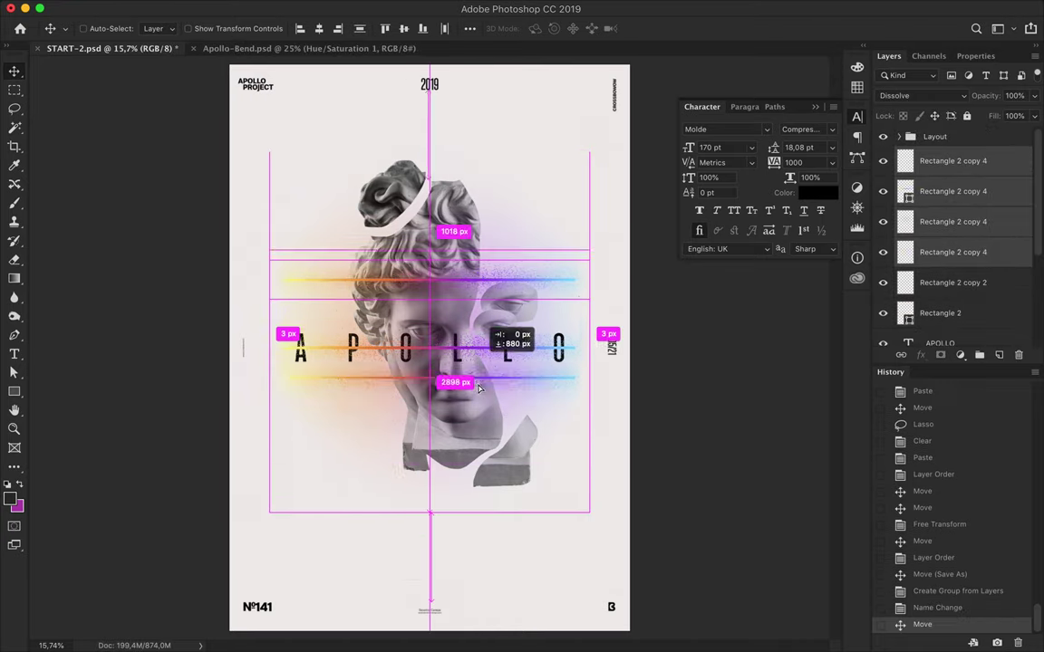
- Send the line copies behind the statue and duplicate them down the poster and toward the top
scroll(480, 421, "down", 1)
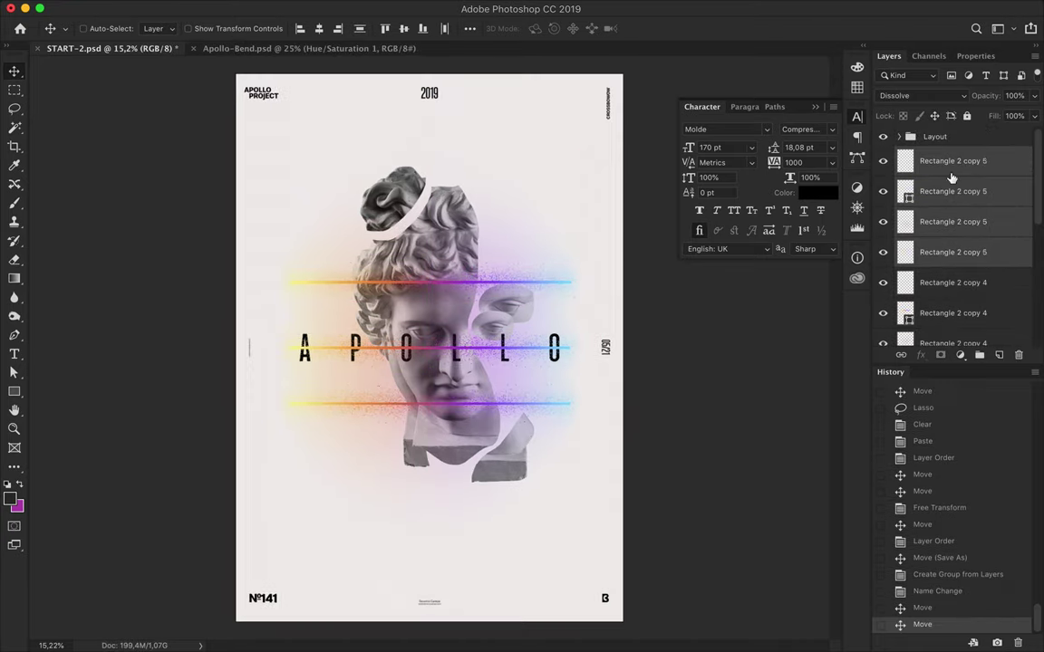
key("ctrl+bracketleft")
key("ctrl+bracketleft")
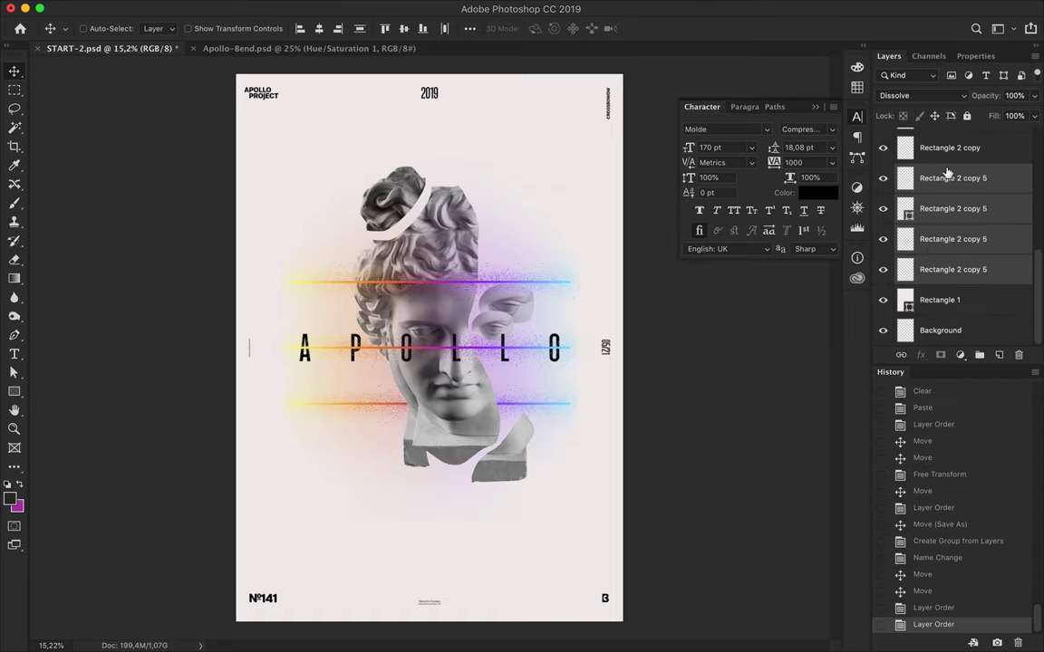
key("ctrl+bracketleft")
mouse_move(527, 407)
left_mouse_down()
mouse_move(528, 475)
mouse_move(549, 540)
left_mouse_up()
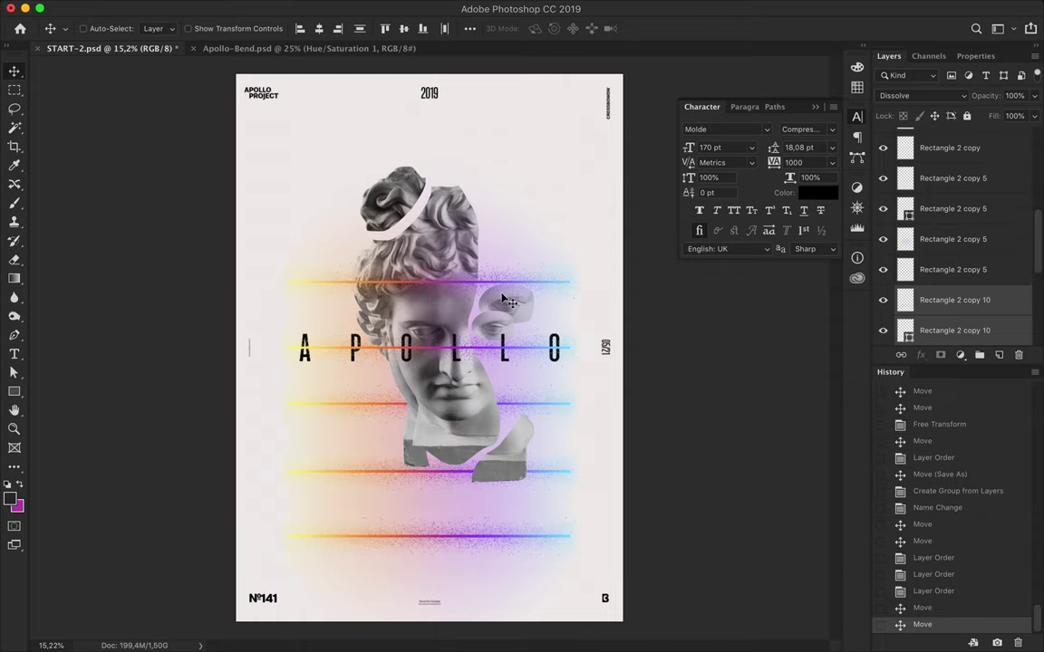
left_click_drag(500, 376, 508, 160)
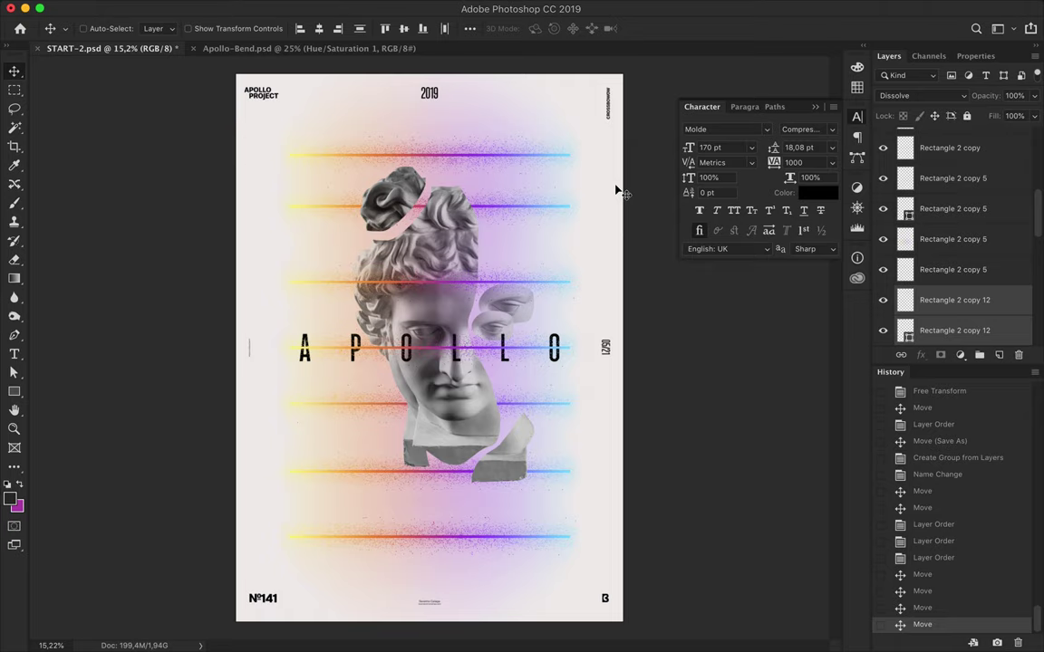
key("ctrl+e")
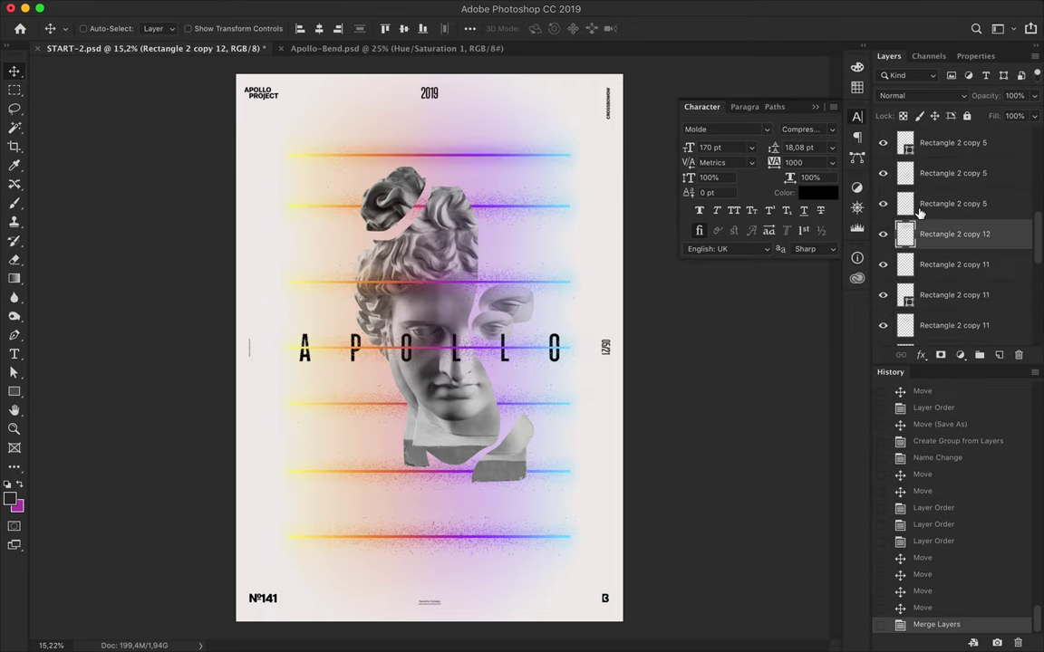
key("ctrl+z")
left_click(961, 205)
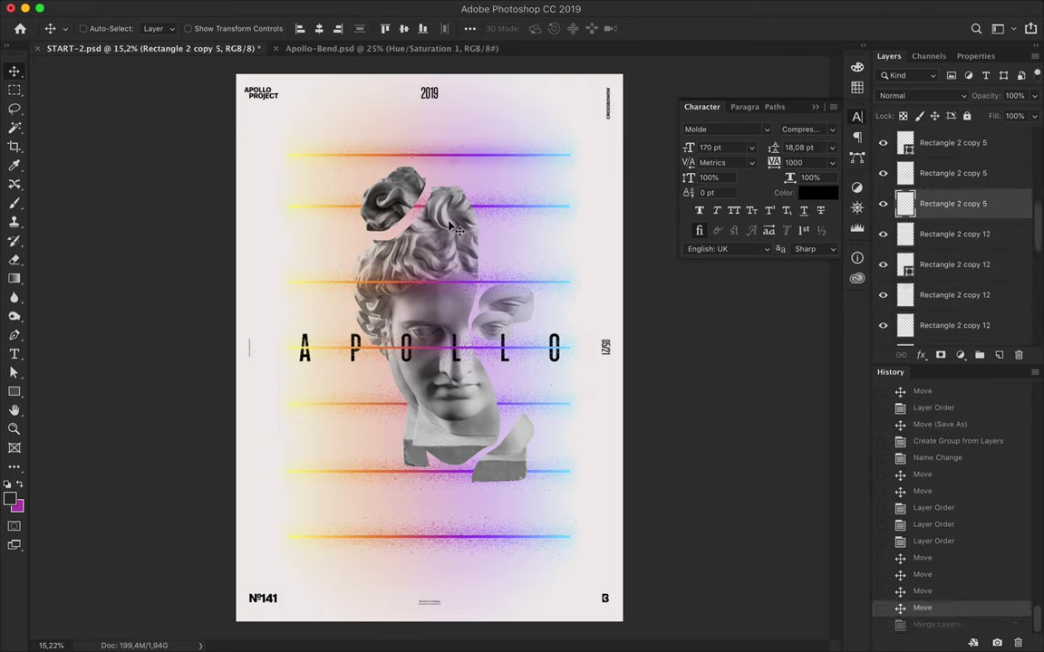
left_click(306, 363)
left_click(819, 193)
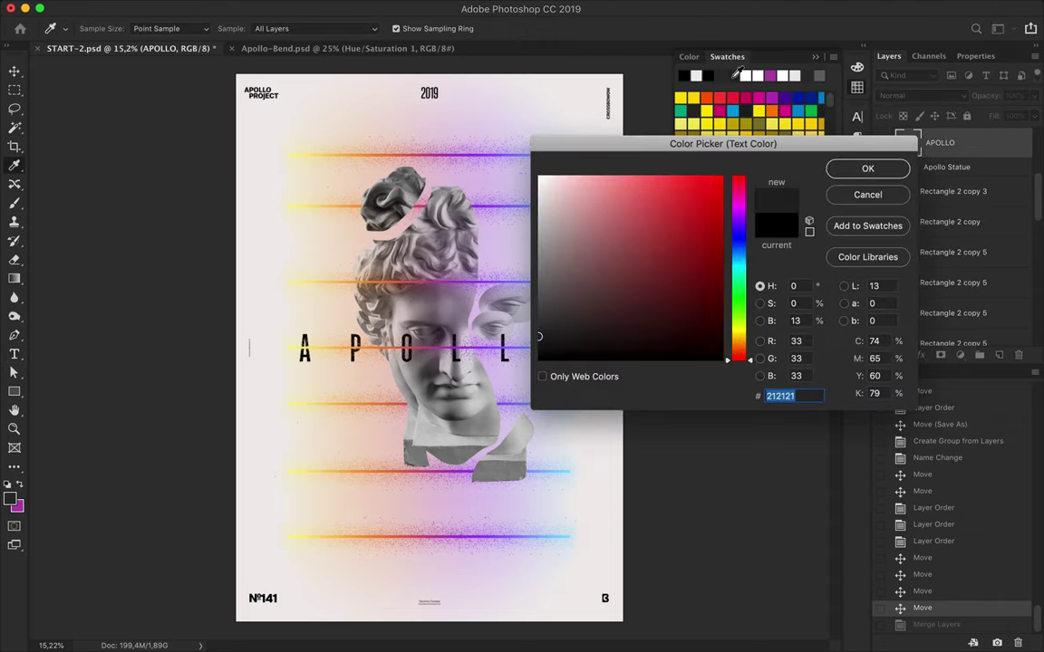
left_click(866, 169)
key("alt+period")
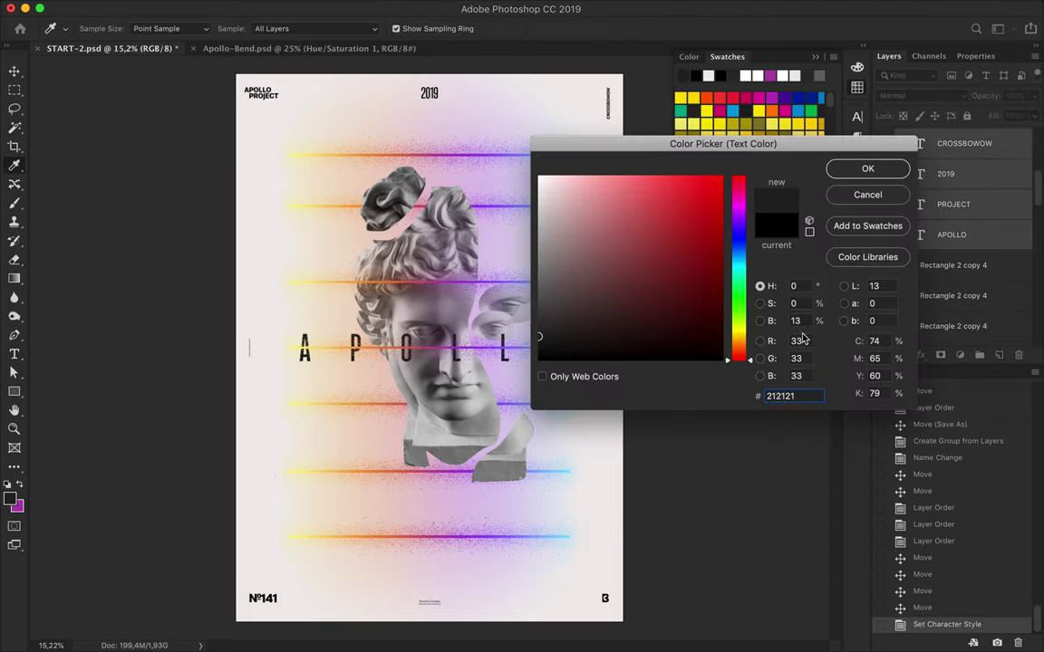
left_click(867, 168)
scroll(961, 226, "up", 3)
left_click(957, 223)
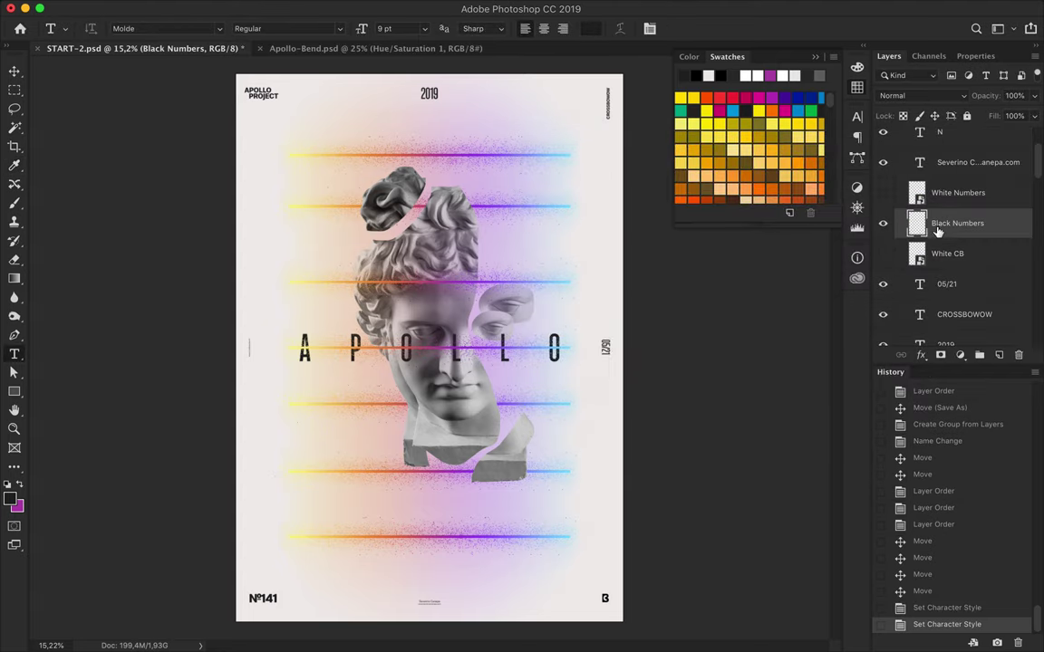
left_click(917, 223, "ctrl")
key("b")
mouse_move(625, 583)
left_mouse_down()
mouse_move(552, 595)
mouse_move(673, 291)
left_mouse_up()
key("v")
scroll(961, 227, "up", 1)
left_click(964, 226)
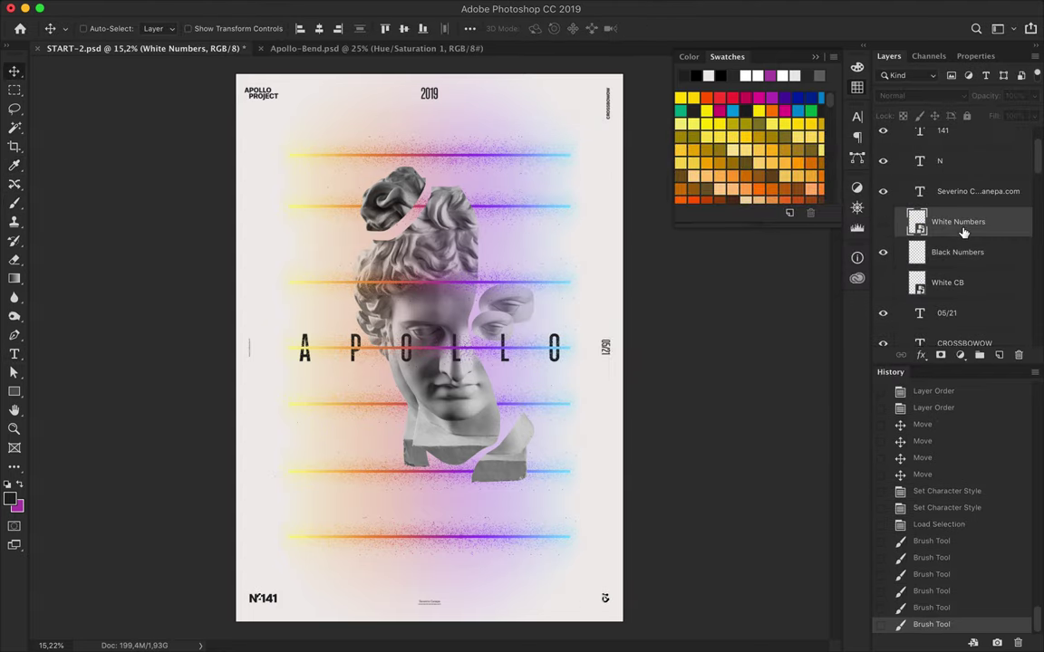
key("ctrl+d")
key("Delete")
key("Delete")
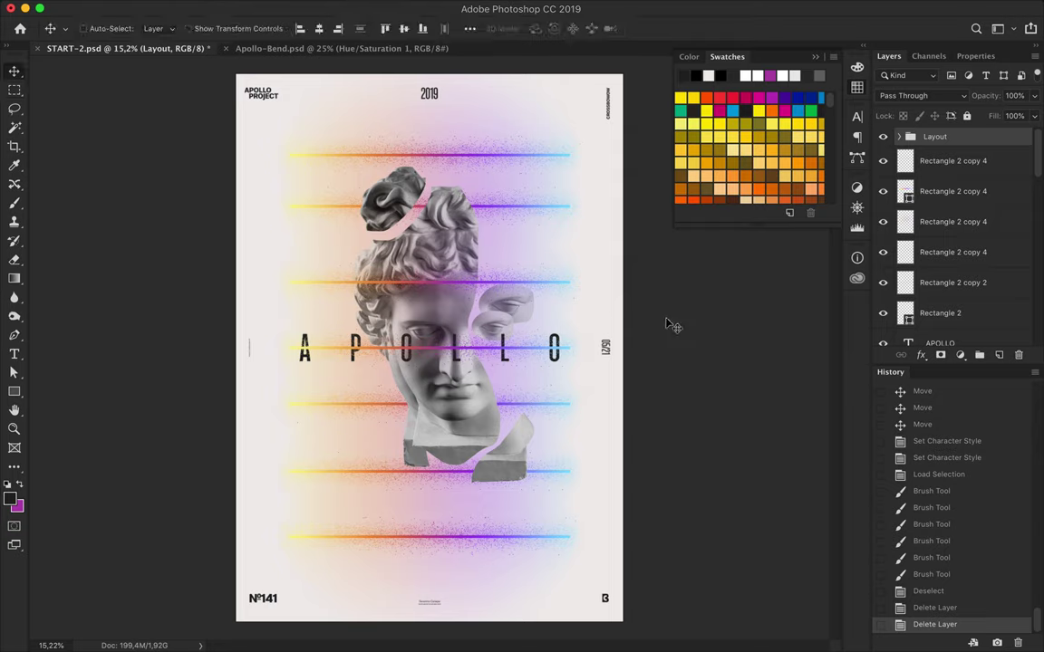
left_click(953, 221)
key("ctrl+t")
key("Escape")
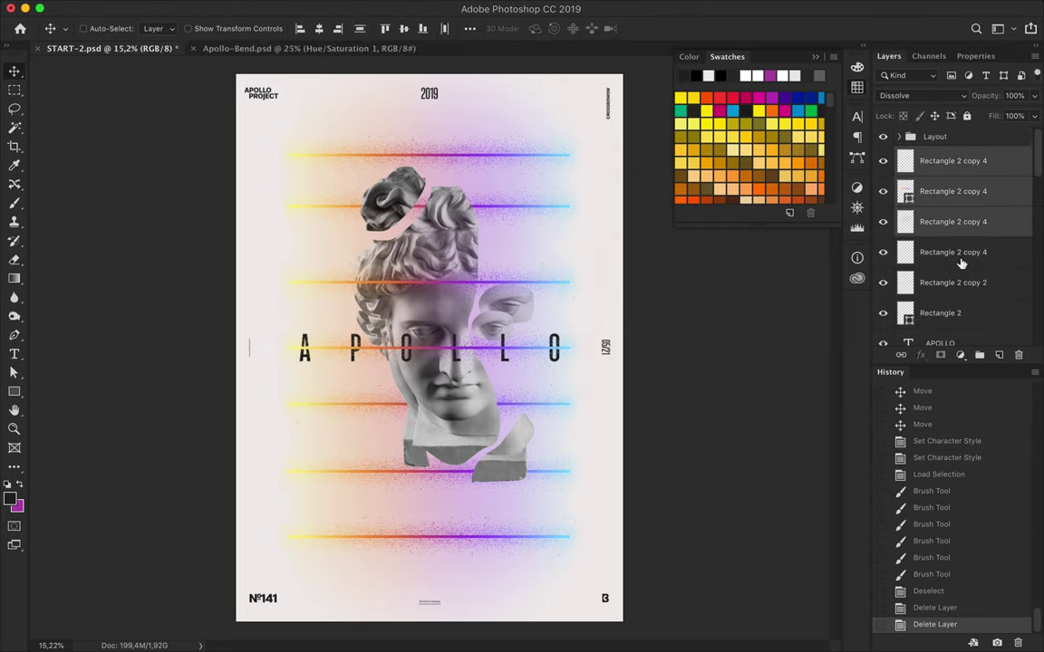
left_click(953, 251)
left_click(953, 313, "shift")
key("ctrl+t")
scroll(954, 253, "down", 5)
left_click(953, 269)
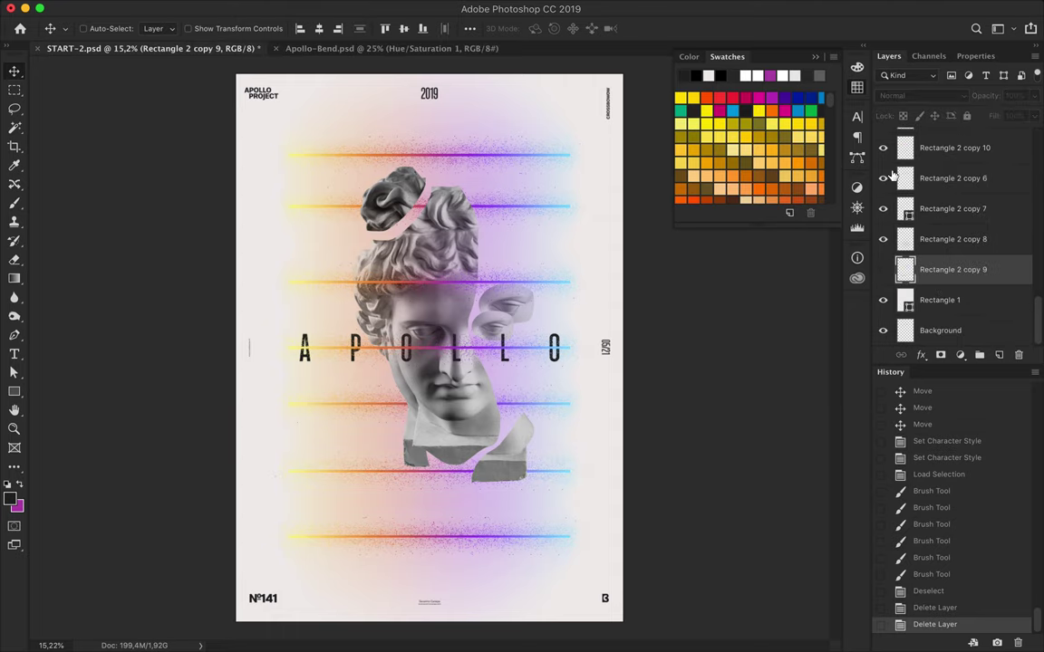
left_click(883, 209)
left_click(954, 179, "shift")
key("ctrl+t")
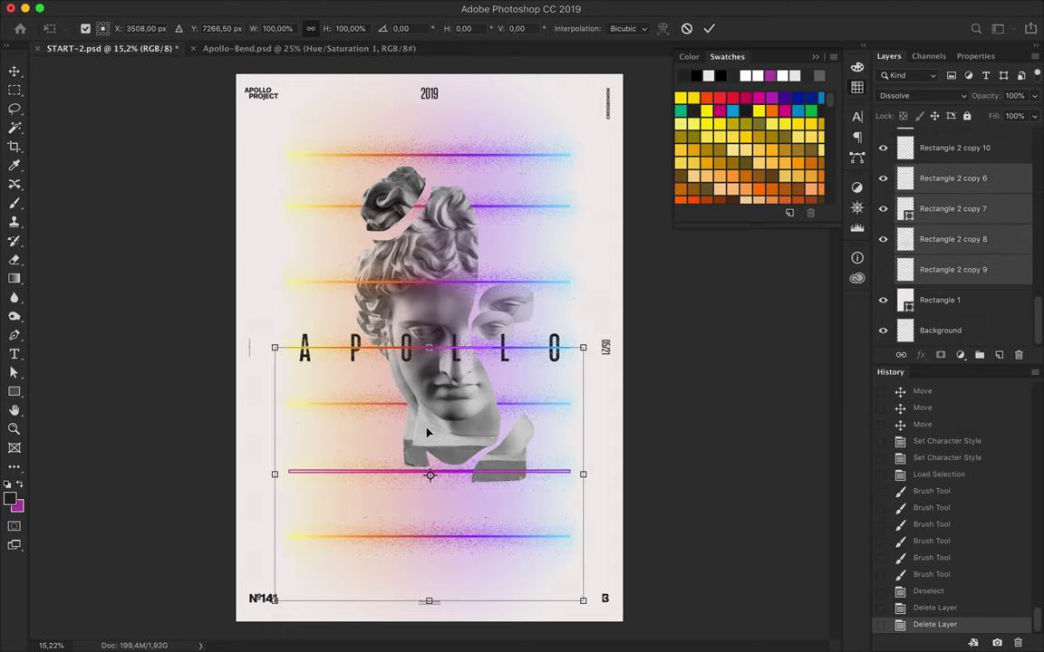
right_click(427, 433)
key("Escape")
right_click(387, 437)
key("Escape")
key("ctrl+t")
right_click(356, 497)
key("Escape")
key("Escape")
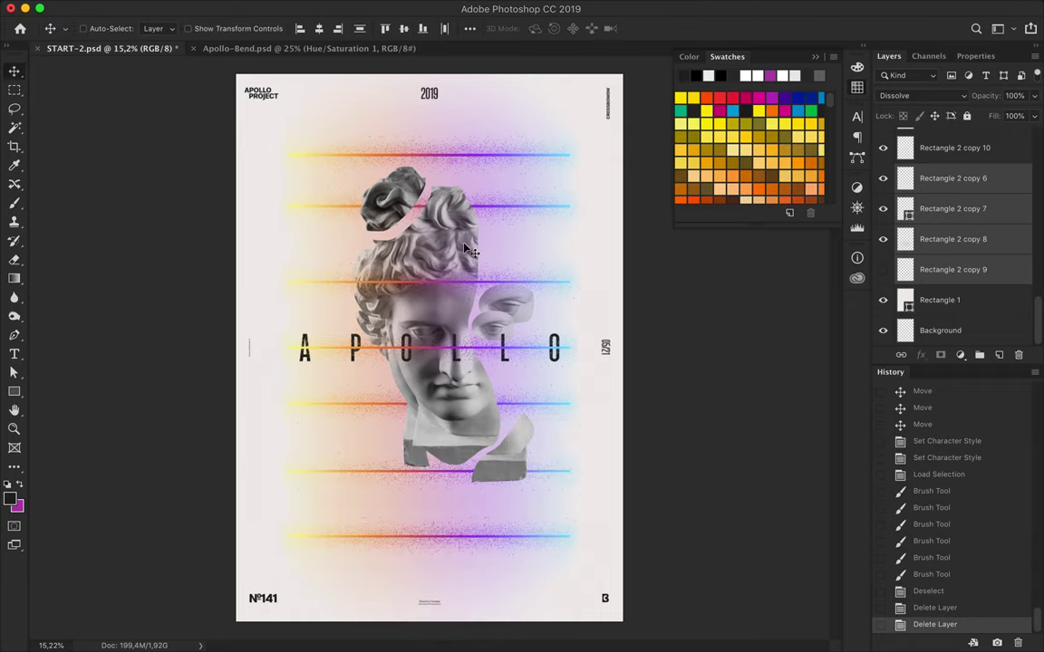
scroll(468, 250, "up", 2)
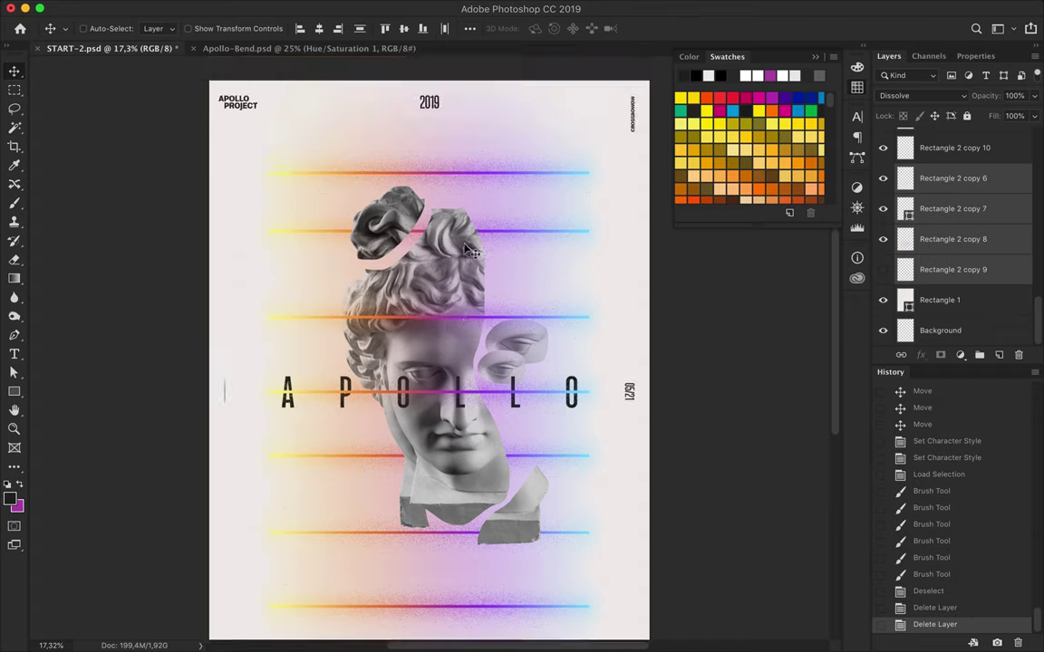
scroll(468, 250, "down", 2)
scroll(469, 250, "up", 1)
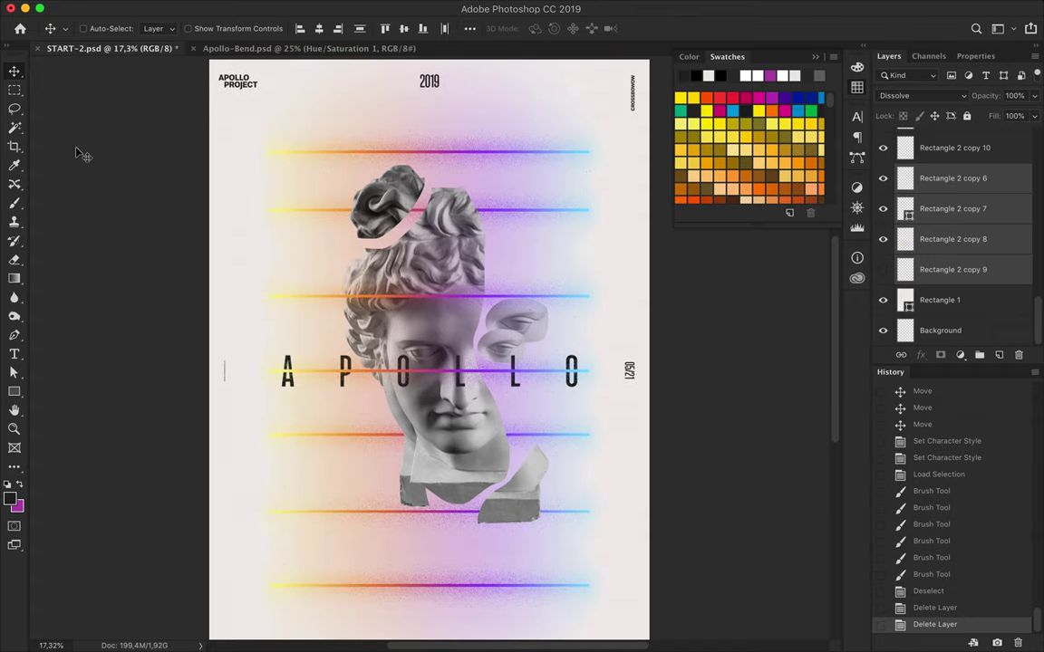
key("u")
left_click_drag(272, 242, 301, 274)
- Draw a solid black circle with the Ellipse Tool and duplicate it onto the glowing lines
key("Delete")
right_click(13, 391)
left_click(71, 390)
left_click(162, 29)
left_click(127, 58)
key("v")
mouse_move(300, 121)
left_mouse_down()
mouse_move(350, 173)
mouse_move(265, 137)
mouse_move(524, 244)
mouse_move(598, 243)
mouse_move(389, 433)
mouse_move(259, 595)
mouse_move(325, 615)
mouse_move(553, 537)
left_mouse_up()
- Group the six circle layers into a group named Ellipse
left_click(888, 56)
left_click(938, 298, "shift")
key("ctrl+g")
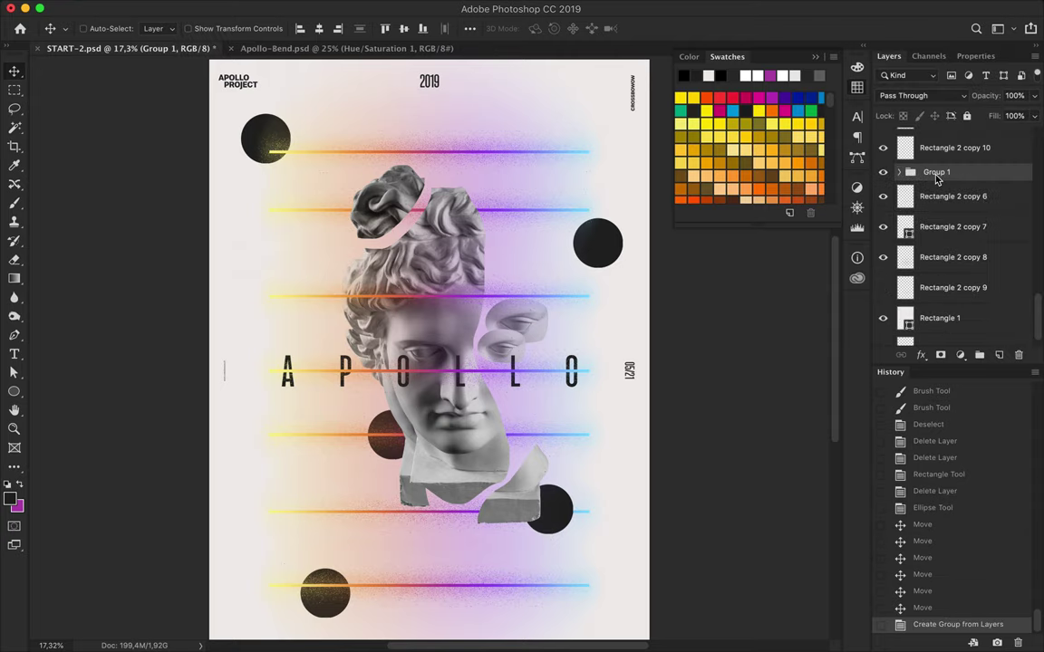
key("Return")
- Adjust the circles' positions along the lines, then add a new empty group for the strokes
scroll(596, 382, "down", 2)
mouse_move(596, 171)
left_mouse_down()
mouse_move(499, 478)
mouse_move(544, 238)
left_mouse_up()
scroll(546, 245, "up", 2)
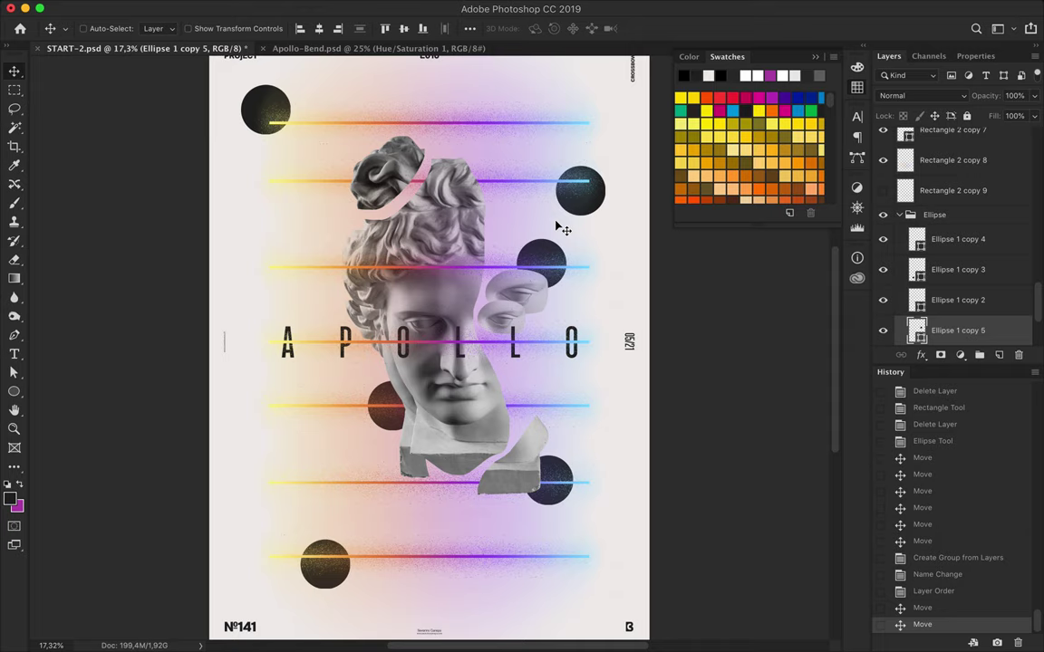
left_click_drag(541, 262, 300, 270)
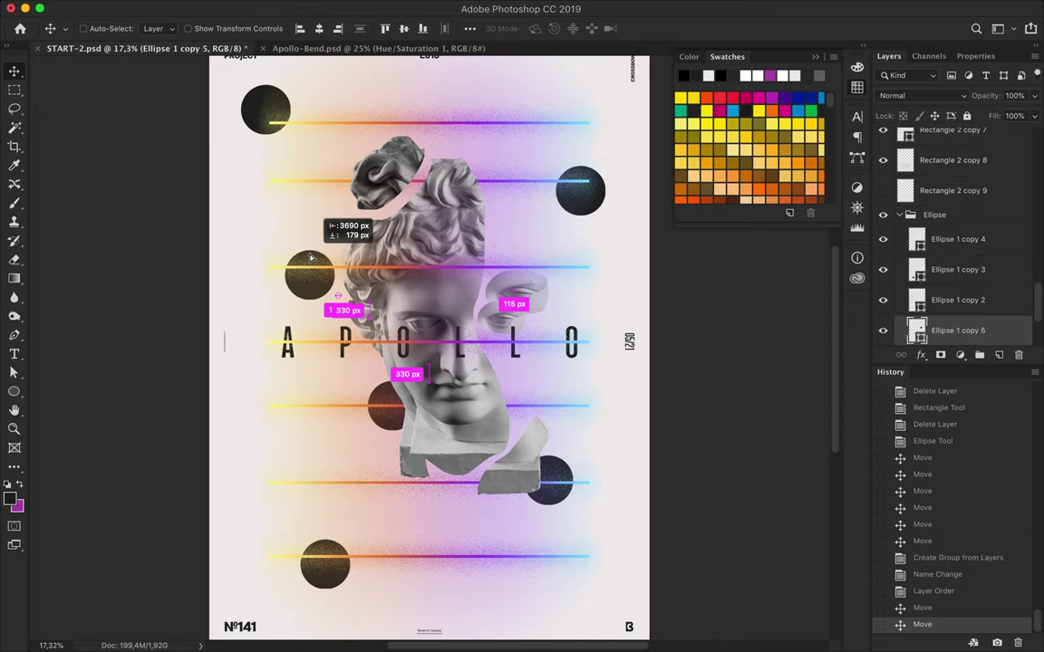
mouse_move(326, 588)
left_mouse_down()
mouse_move(344, 590)
mouse_move(314, 534)
left_mouse_up()
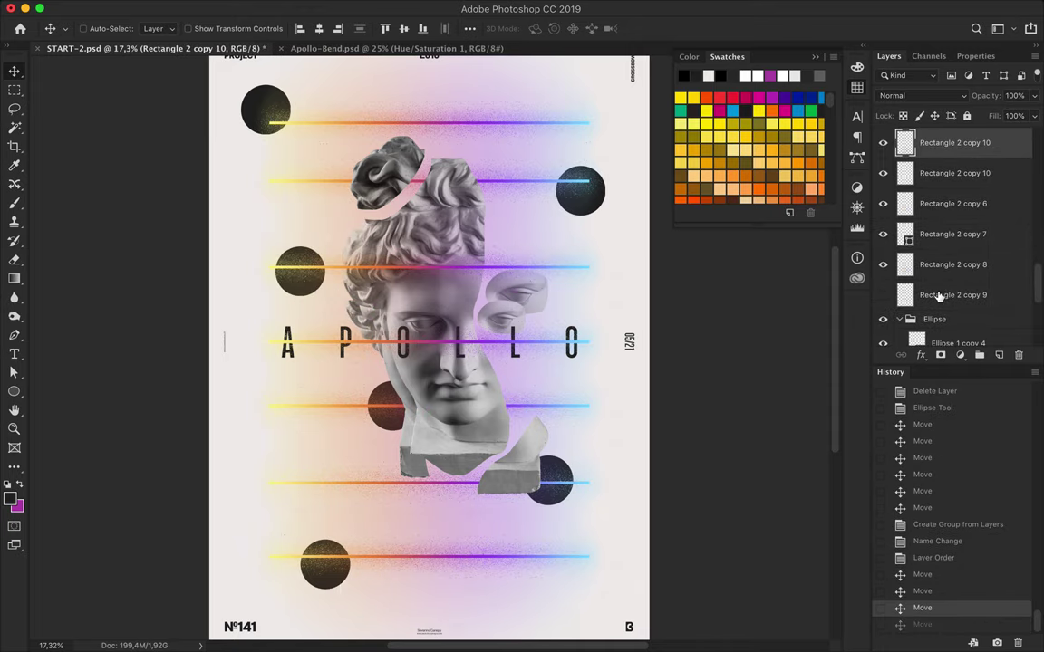
scroll(931, 272, "down", 5)
key("ctrl+z")
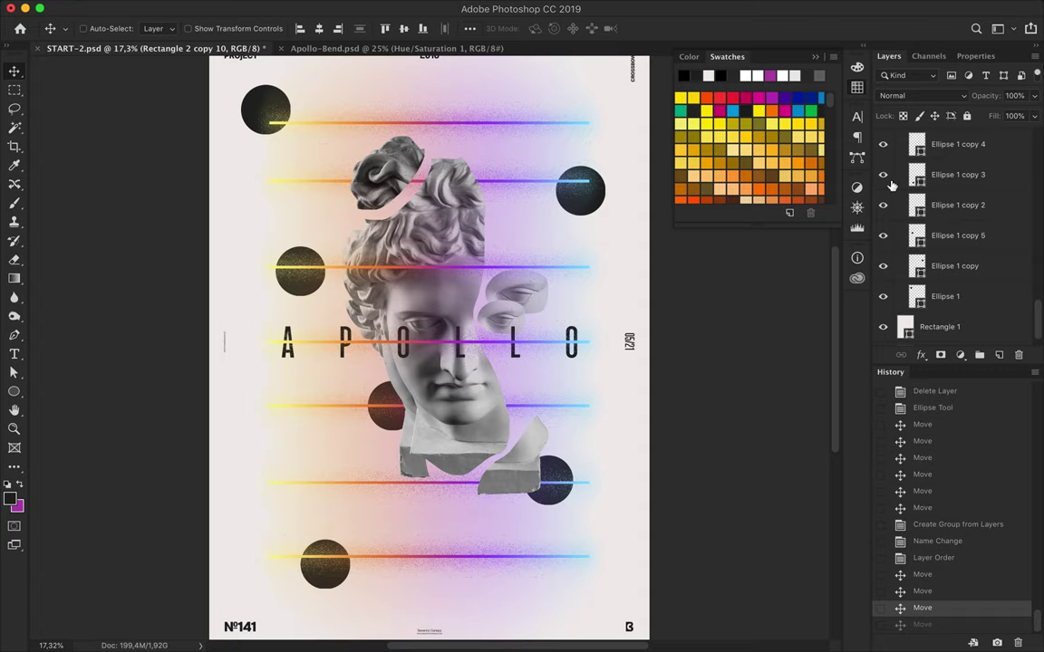
left_click(892, 185)
left_click_drag(334, 582, 359, 586)
scroll(396, 490, "up", 2)
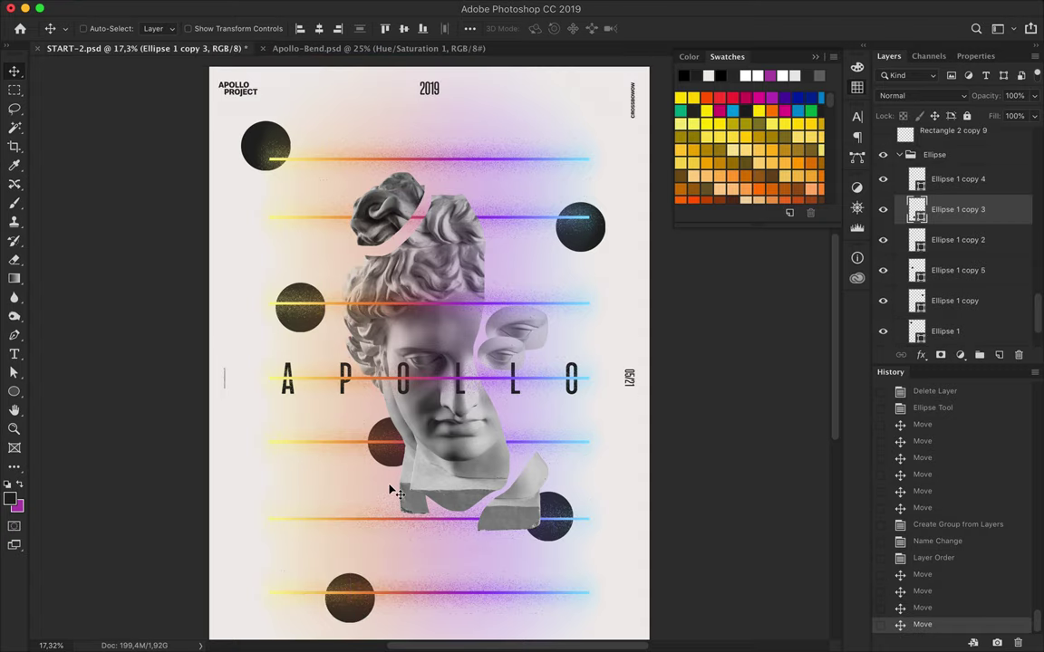
key("u")
left_click(980, 354)
type("Recta")
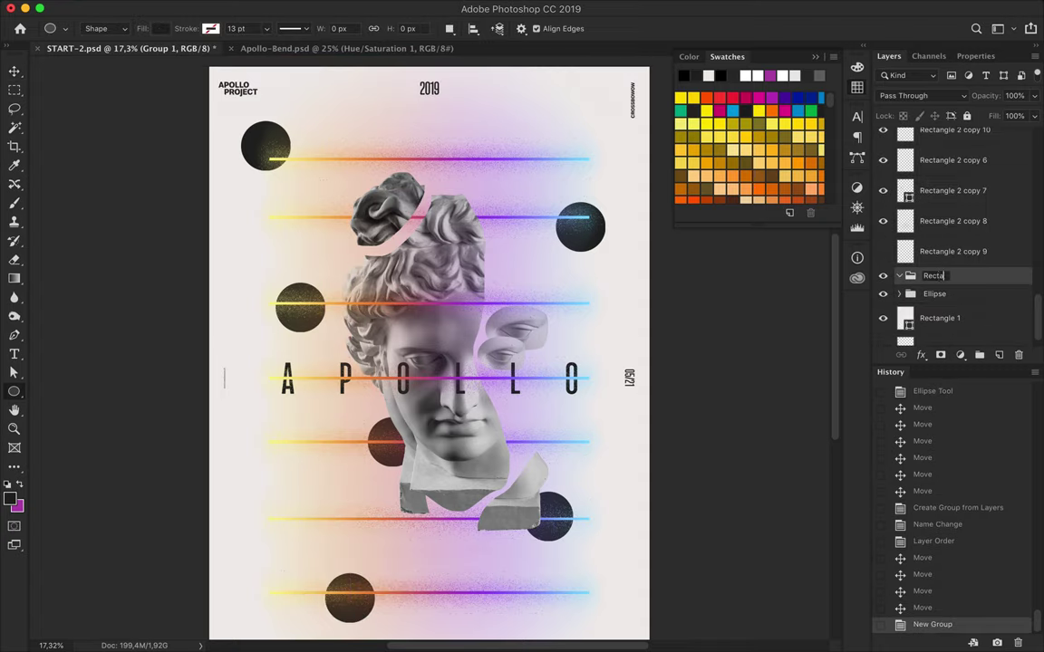
- Name the new group Rectangle and draw a thin black rectangle stroke at the top right
type("ngle")
key("Return")
left_click_drag(464, 99, 491, 146)
key("Delete")
left_click_drag(14, 391, 71, 391)
mouse_move(542, 112)
left_mouse_down()
mouse_move(544, 199)
mouse_move(580, 127)
left_mouse_up()
key("ctrl+t")
key("Return")
key("v")
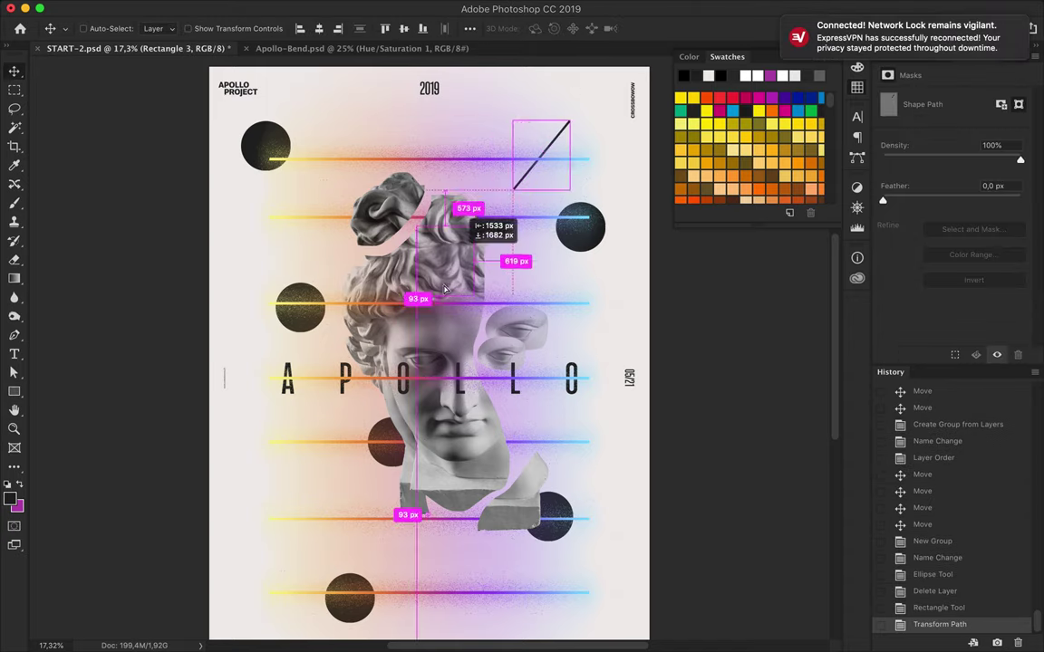
- Duplicate the stroke, rotate it about -89°, and place it up-left of the head
left_click_drag(459, 260, 460, 260)
left_click(887, 56)
key("ctrl+t")
left_click_drag(495, 207, 326, 235)
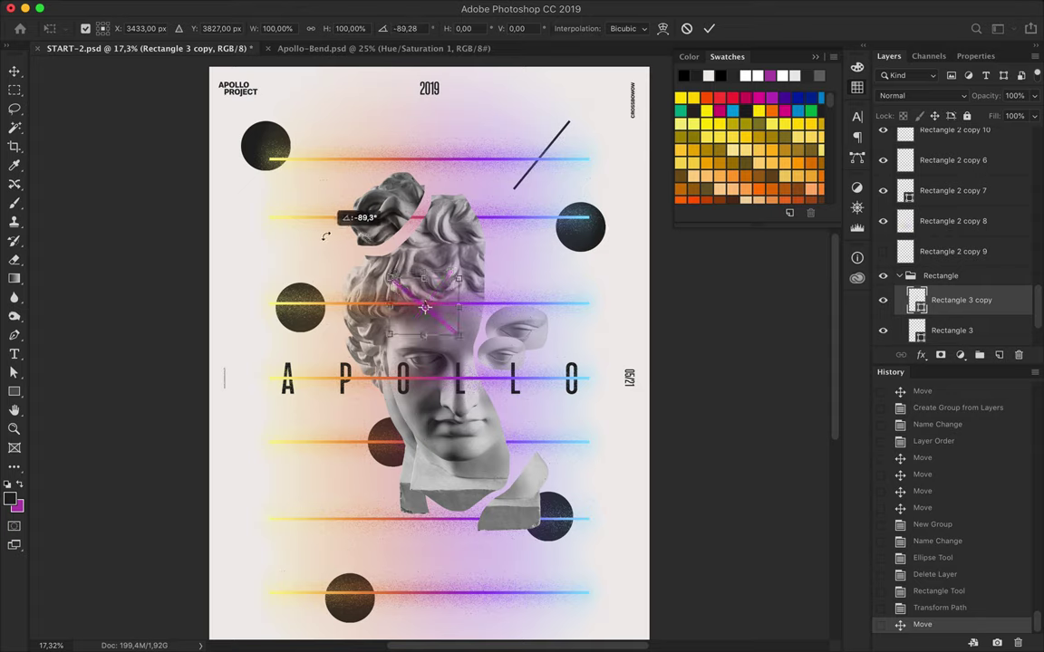
mouse_move(409, 301)
left_mouse_down()
mouse_move(303, 221)
mouse_move(548, 449)
left_mouse_up()
key("Return")
- Add rotated stroke copies at the lower right (122°), lower left and near the bottom
key("ctrl+t")
left_click_drag(607, 426, 622, 453)
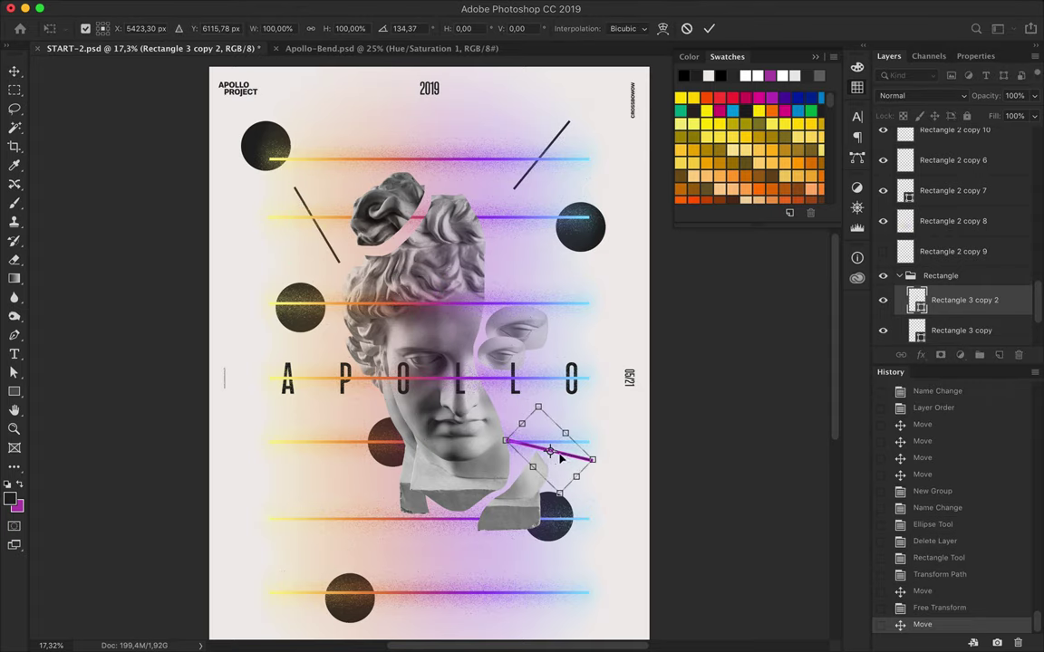
key("Return")
mouse_move(557, 460)
left_mouse_down()
mouse_move(576, 480)
mouse_move(338, 547)
left_mouse_up()
key("ctrl+t")
left_click_drag(363, 508, 343, 474)
key("Return")
mouse_move(312, 534)
left_mouse_down()
mouse_move(403, 507)
mouse_move(444, 553)
left_mouse_up()
key("ctrl+t")
key("Return")
- Add a new empty layer, Layer 7, directly above the background layer
scroll(961, 272, "down", 5)
left_click(952, 331)
left_click(998, 355)
key("u")
left_click(162, 28)
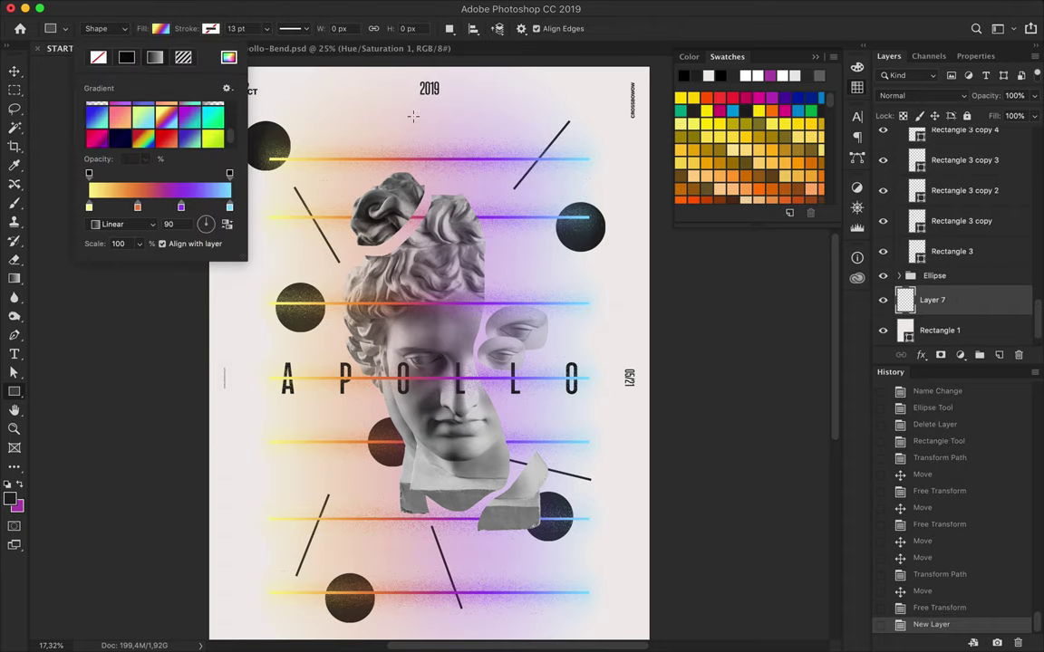
- Draw a tall gradient-filled vertical bar and move it to the top of the layer stack
left_click_drag(415, 63, 440, 617)
key("v")
left_click_drag(431, 438, 438, 599)
scroll(442, 596, "down", 1)
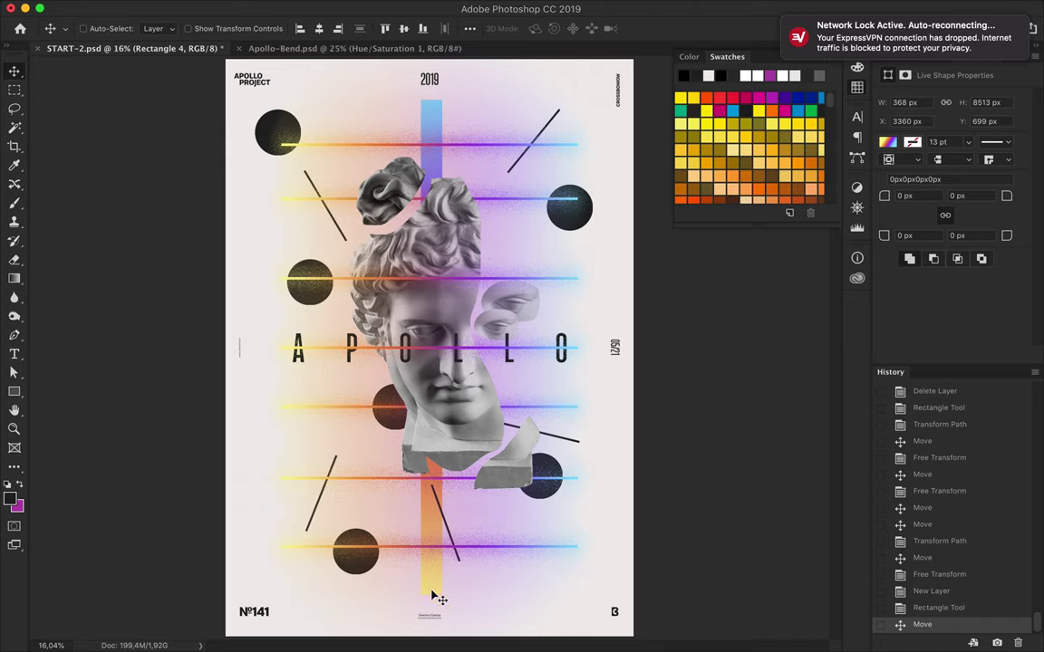
key("F7")
mouse_move(942, 298)
left_mouse_down()
mouse_move(964, 154)
mouse_move(925, 270)
left_mouse_up()
- Duplicate the gradient bar to the left, including a copy at the poster's left edge
left_click_drag(434, 585, 303, 590)
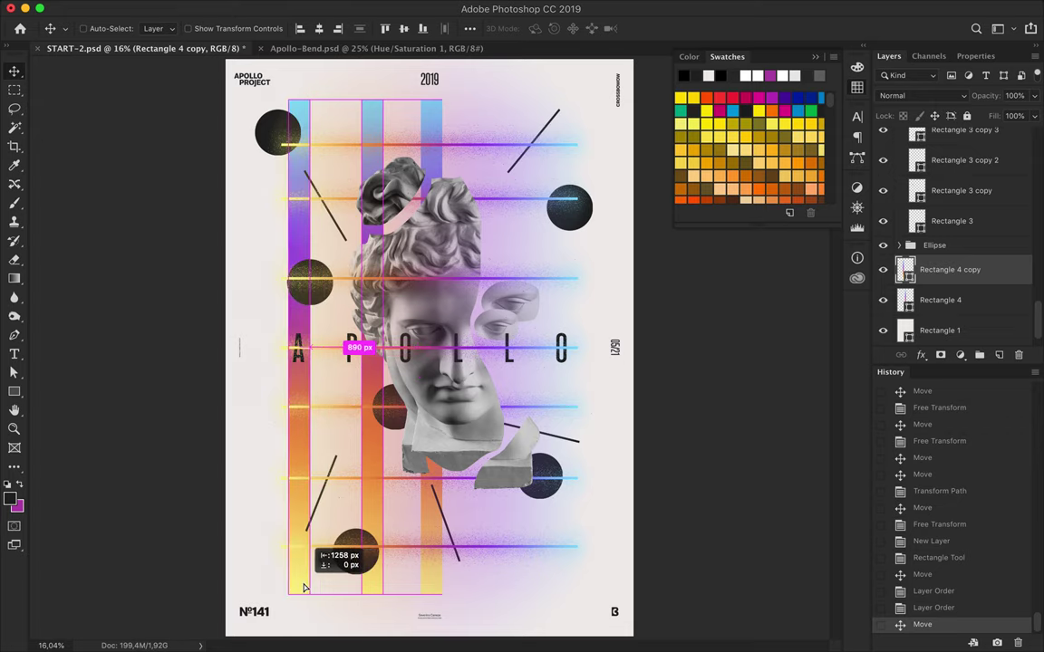
left_click(378, 589, "ctrl")
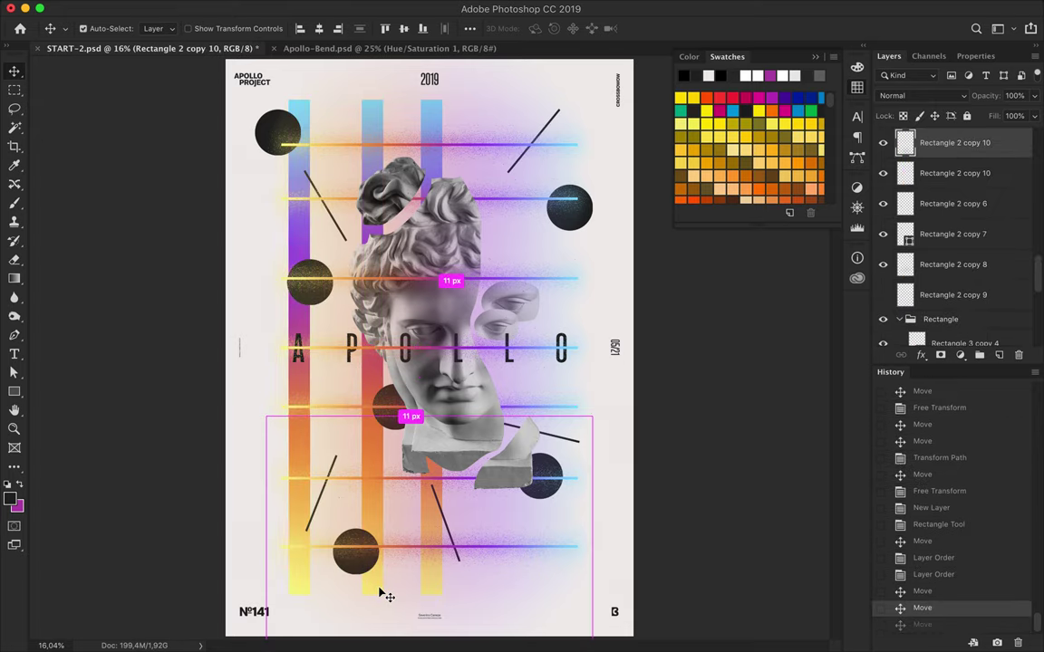
key("ctrl+z")
mouse_move(401, 583)
left_mouse_down()
mouse_move(415, 566)
mouse_move(407, 594)
mouse_move(415, 589)
left_mouse_up()
left_click(412, 589, "ctrl")
key("ctrl+minus")
left_click_drag(322, 554, 262, 566)
- Widen the left edge bar and stretch the right edge bar to full poster height
key("ctrl+t")
left_click_drag(270, 347, 598, 328)
key("Return")
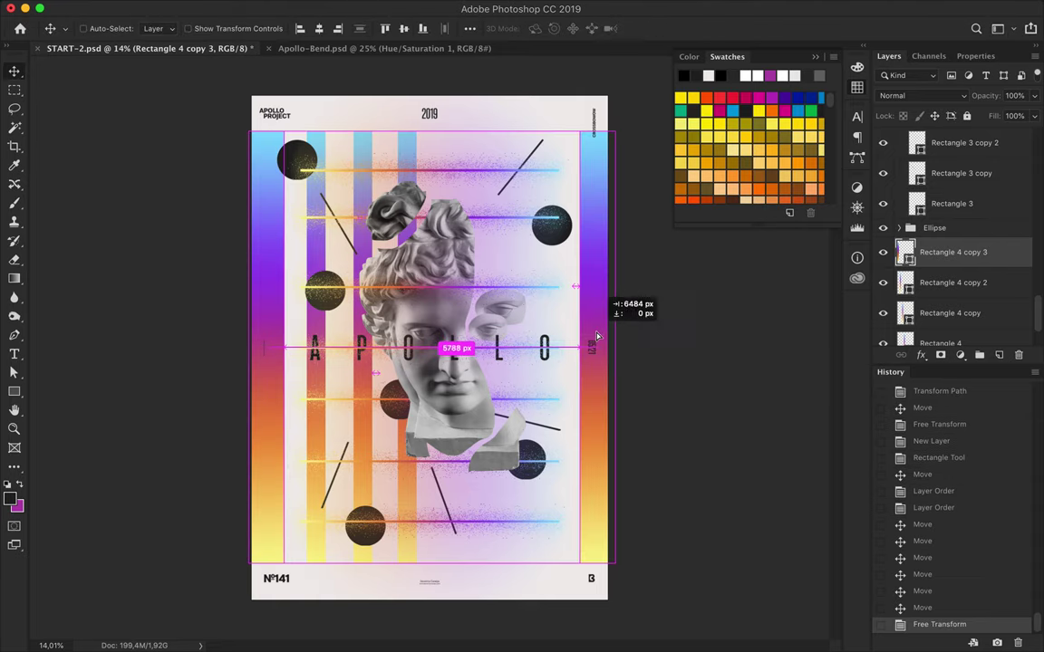
key("ctrl+t")
left_click_drag(598, 130, 598, 91)
left_click_drag(598, 561, 598, 599)
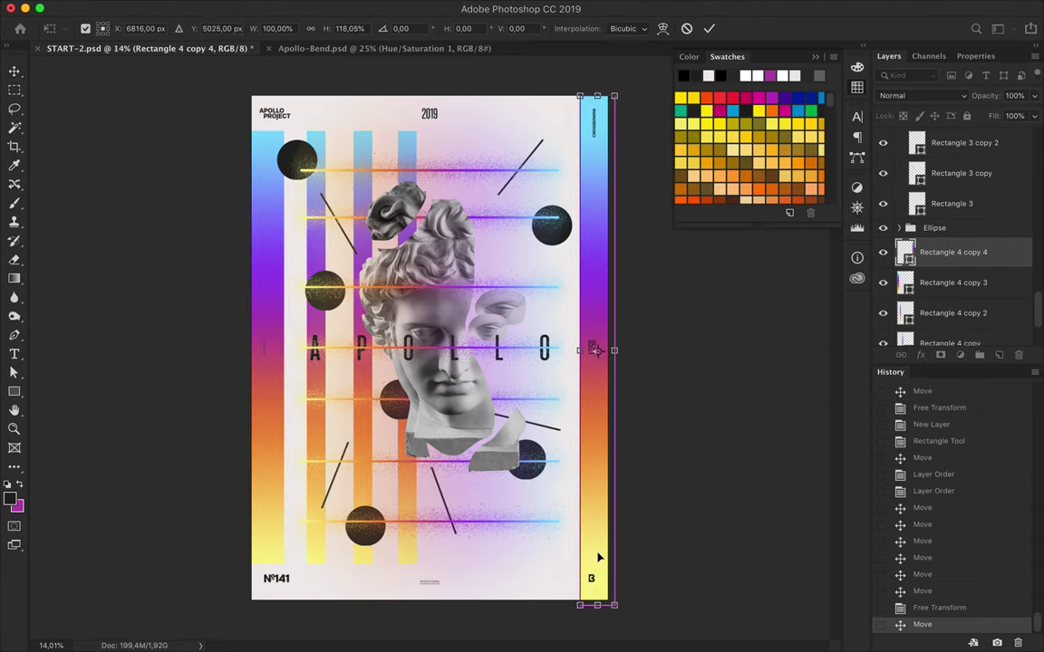
key("Return")
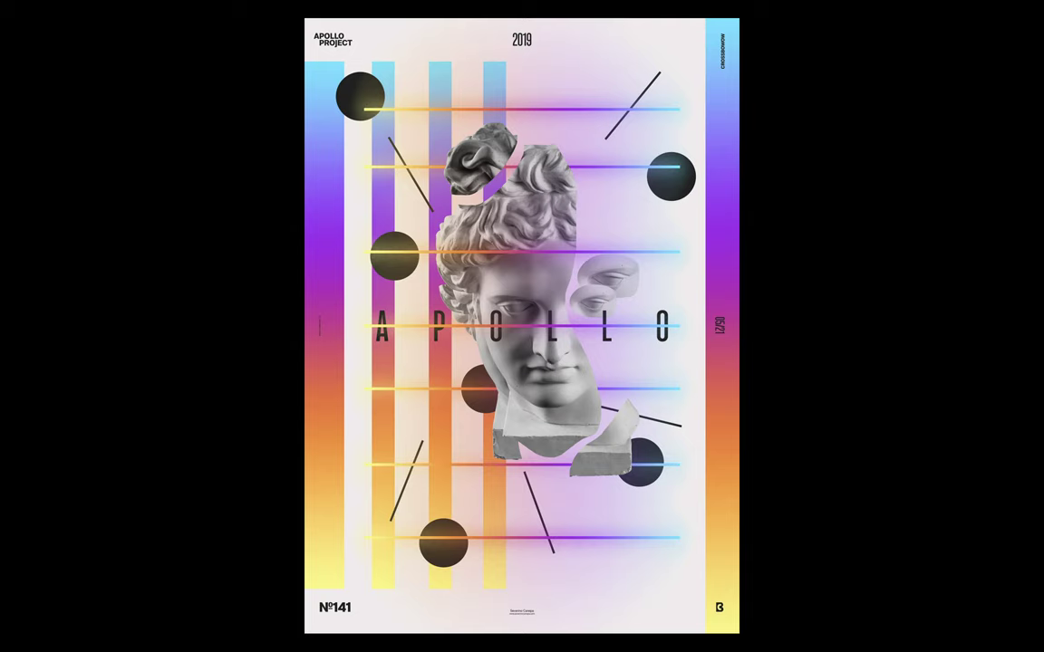